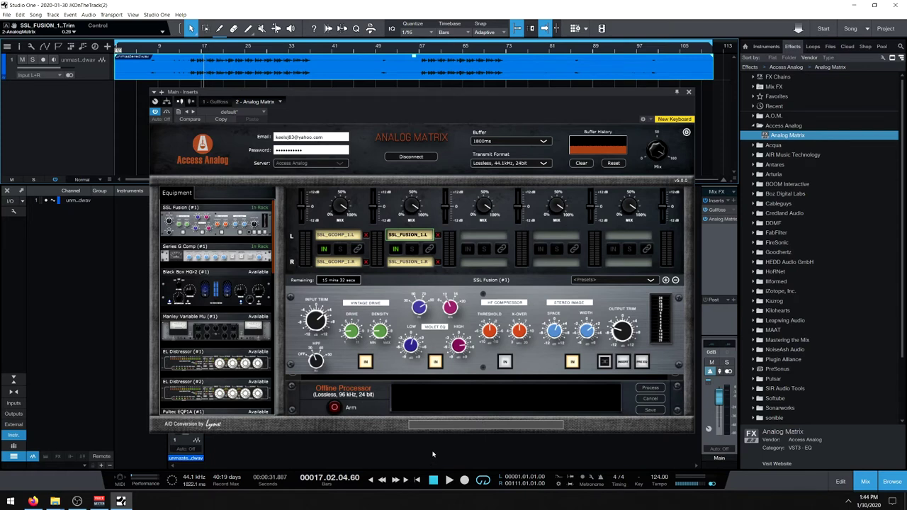
# - Arm the offline processor in Analog Matrix and play the whole song through it from the start
pyautogui.click(334, 408)
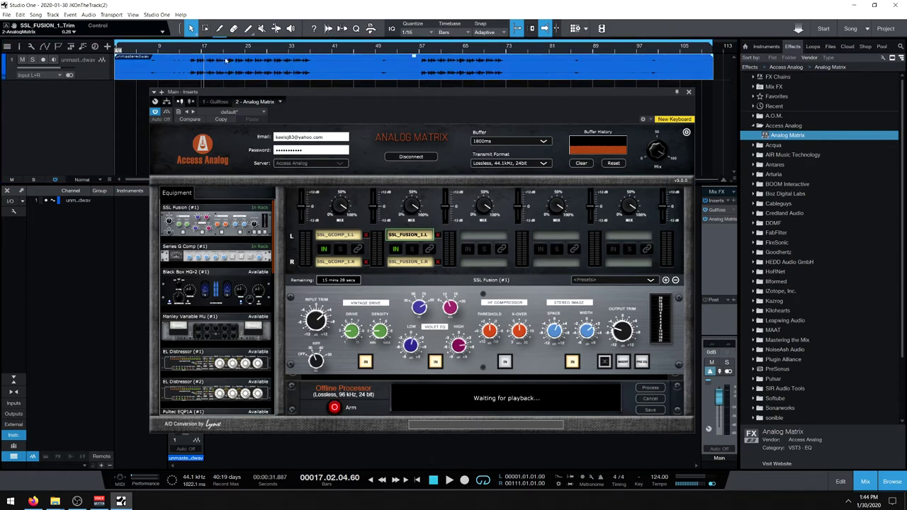
pyautogui.click(433, 480)
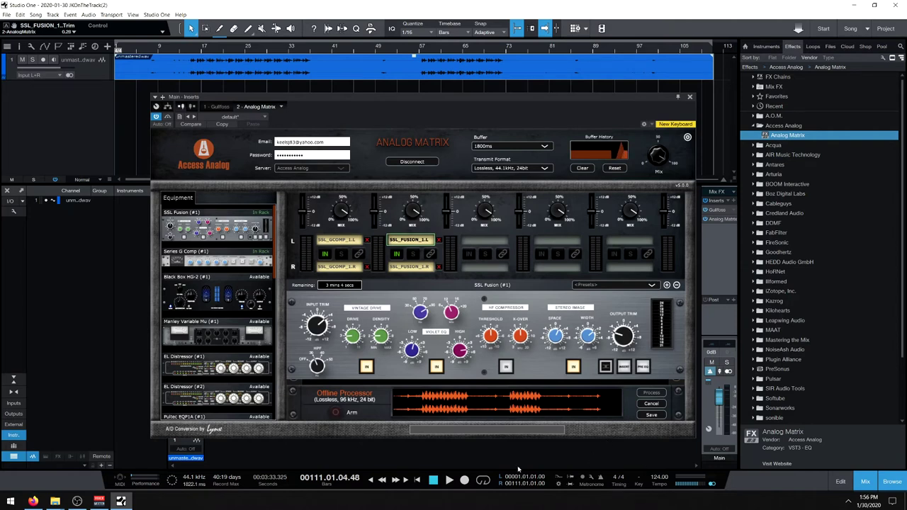
# - Save the offline-processed audio as Processed in the 2020-01-23 JKOnTheTrack folder of Free Beat 03
pyautogui.click(652, 415)
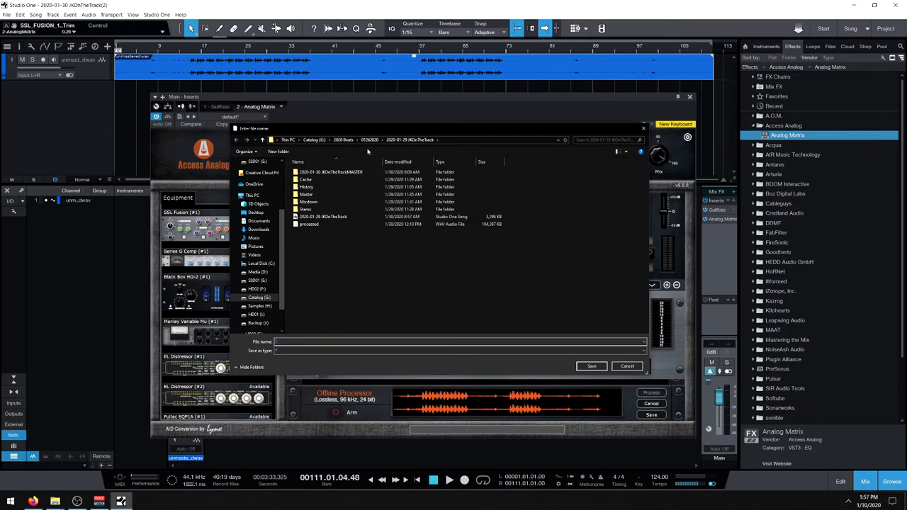
pyautogui.click(323, 141)
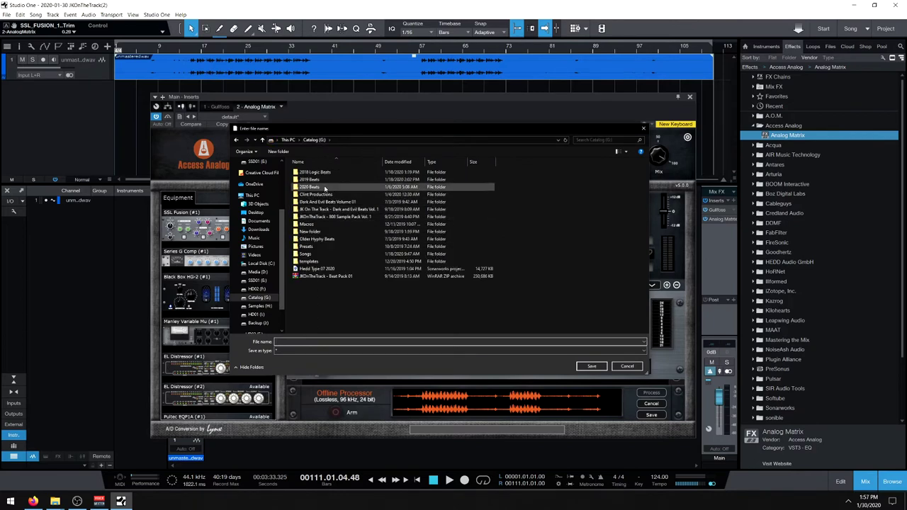
pyautogui.doubleClick(329, 187)
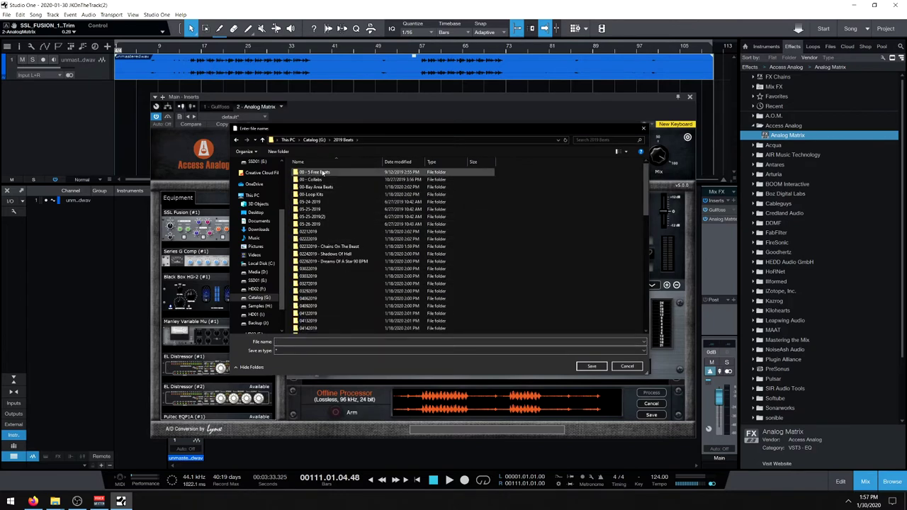
pyautogui.doubleClick(323, 173)
pyautogui.doubleClick(311, 188)
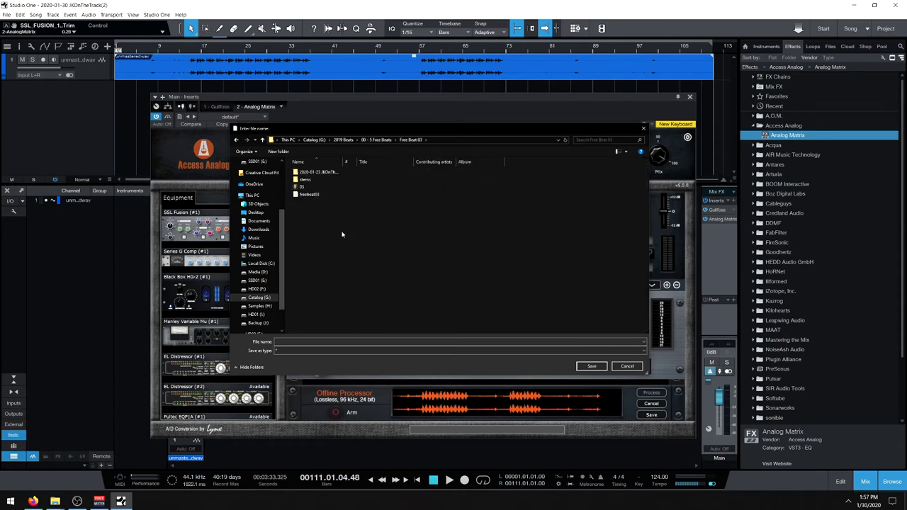
pyautogui.doubleClick(312, 179)
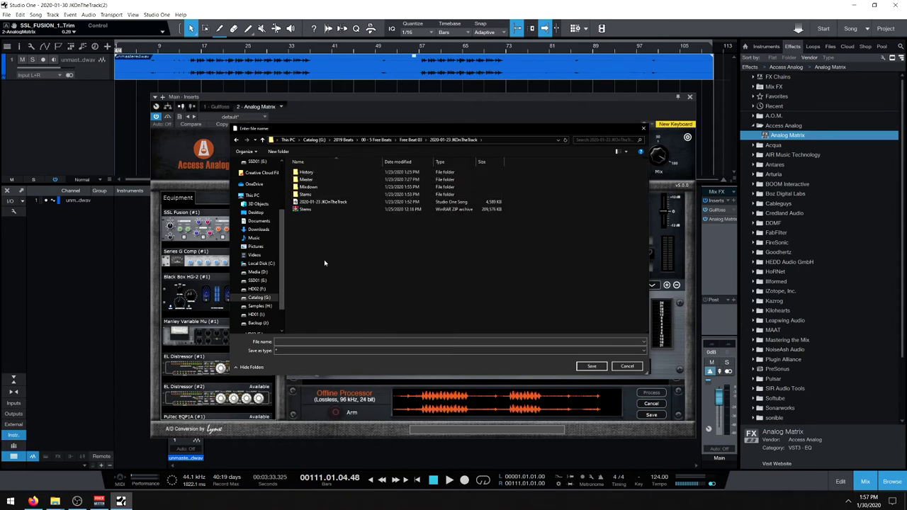
pyautogui.doubleClick(306, 187)
pyautogui.click(237, 140)
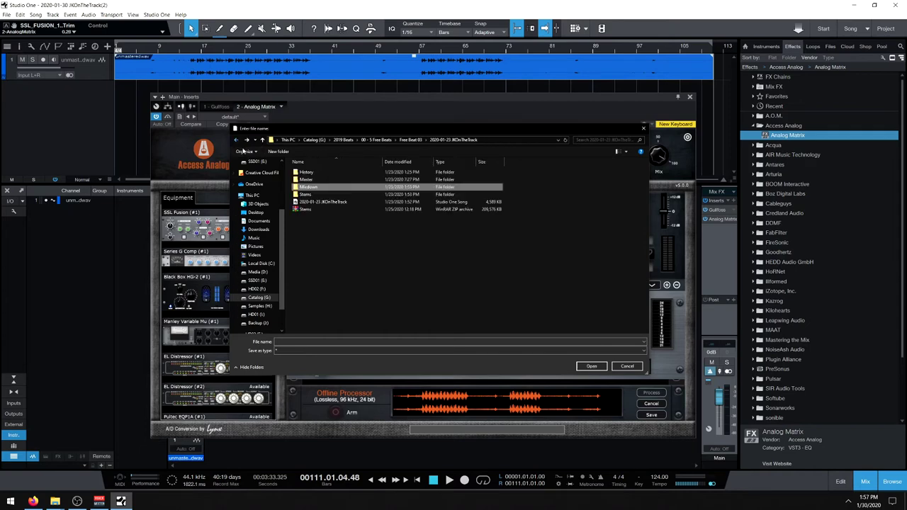
pyautogui.click(331, 341)
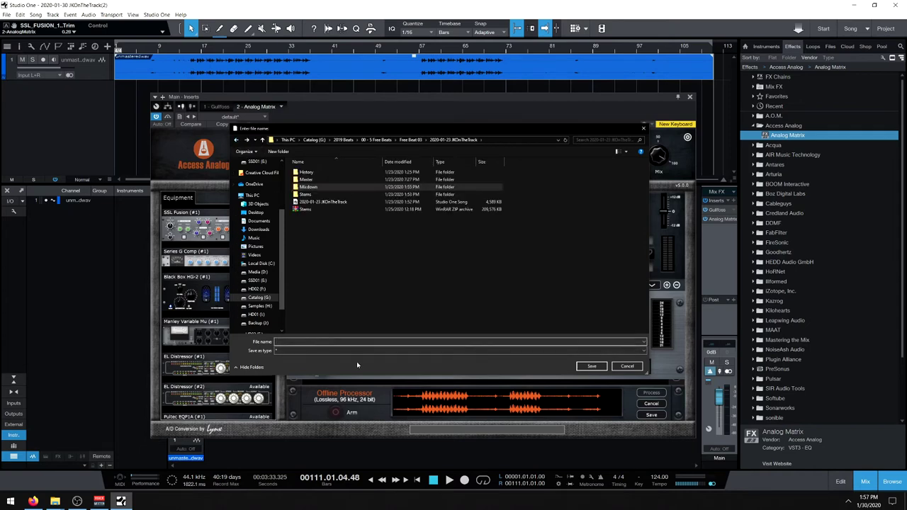
pyautogui.write('Processed')
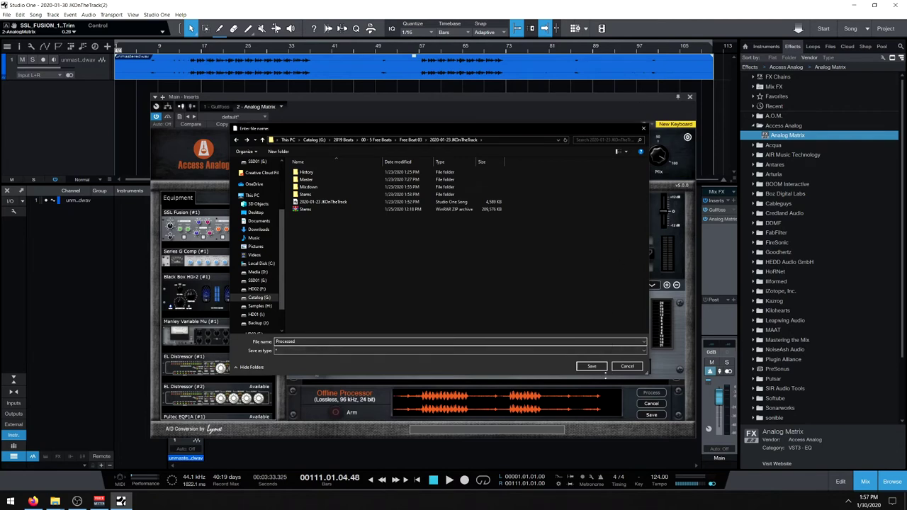
pyautogui.click(600, 367)
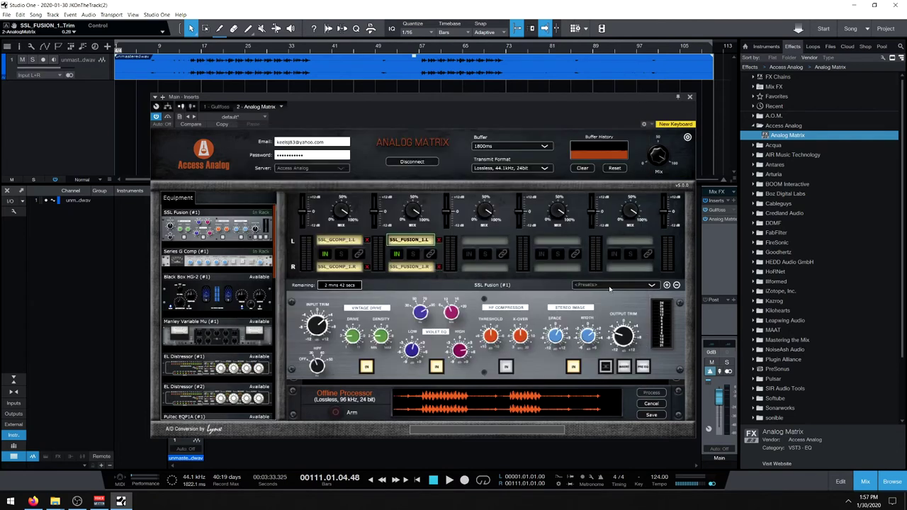
# - Close the Analog Matrix window and the current song, and create a new song
pyautogui.click(690, 98)
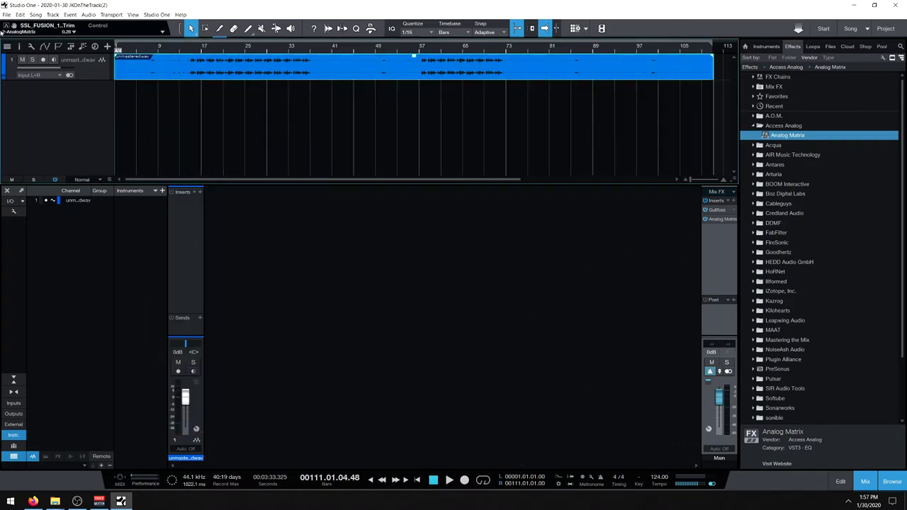
pyautogui.click(6, 15)
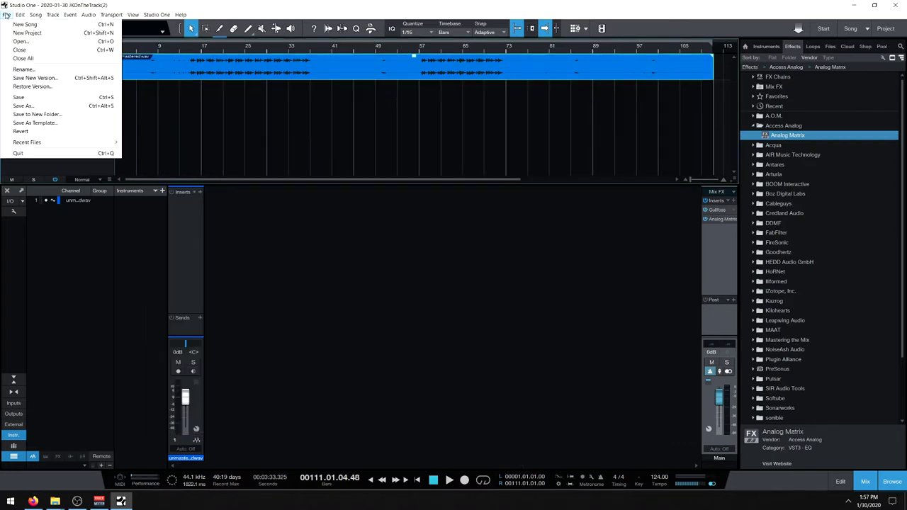
pyautogui.click(21, 50)
pyautogui.click(491, 250)
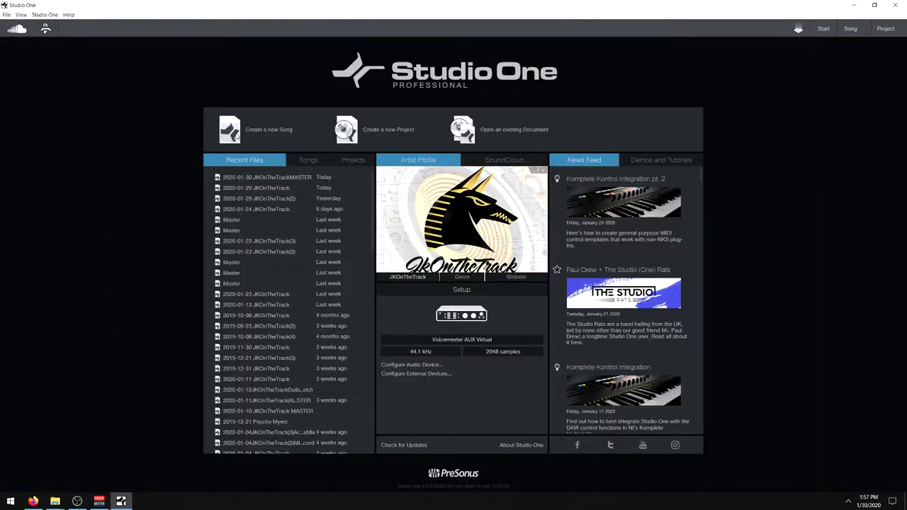
pyautogui.click(267, 134)
pyautogui.click(630, 441)
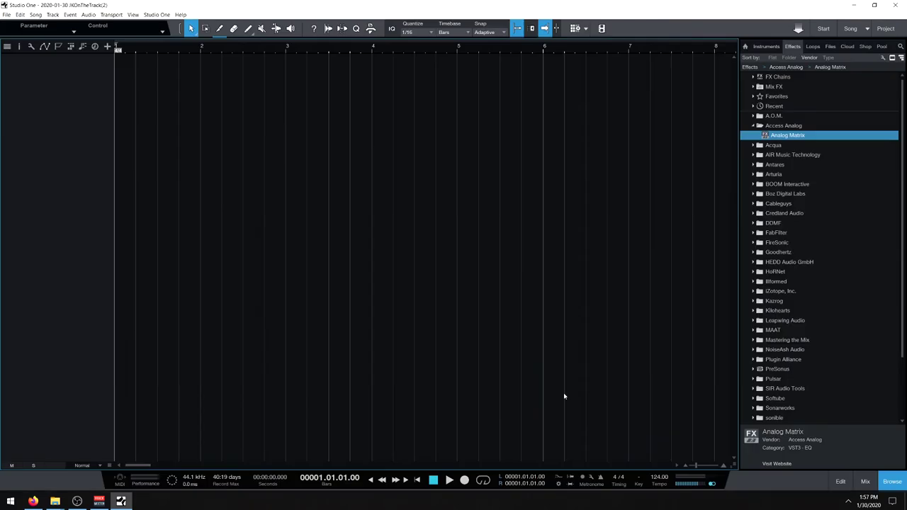
# - Import the Processed audio file from the 2020-01-23 JKOnTheTrack folder as a track starting at bar 1
pyautogui.moveTo(57, 501)
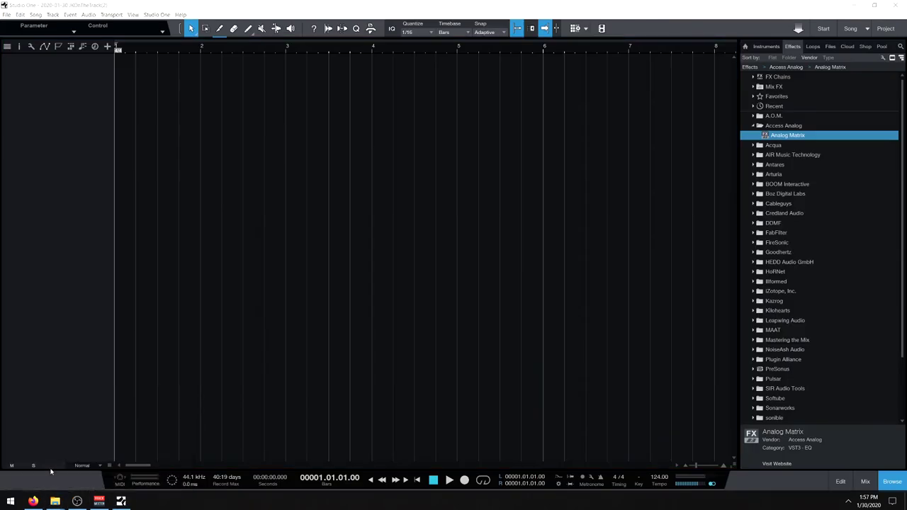
pyautogui.click(103, 451)
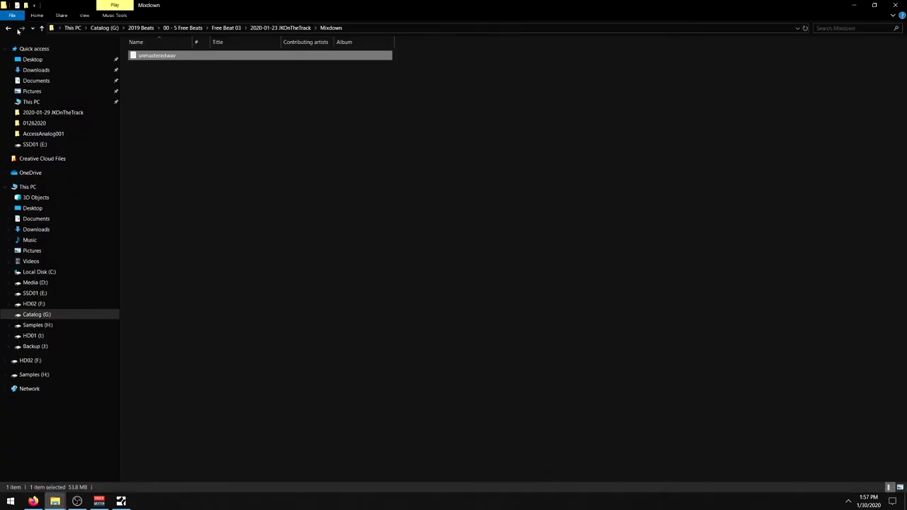
pyautogui.press('BackSpace')
pyautogui.moveTo(151, 104); pyautogui.dragTo(125, 181)
pyautogui.scroll(-5, 360, 50)
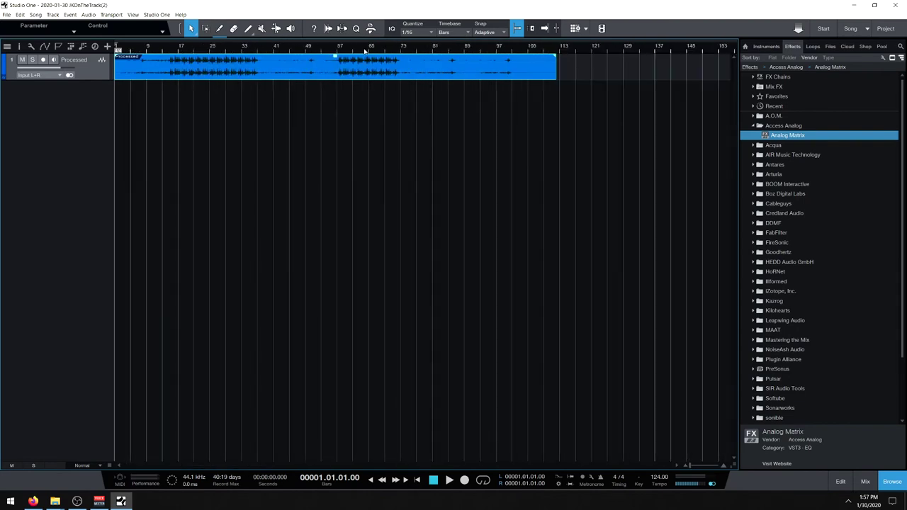
# - Play the Processed track from bar 17 with the mixer console shown
pyautogui.click(179, 48)
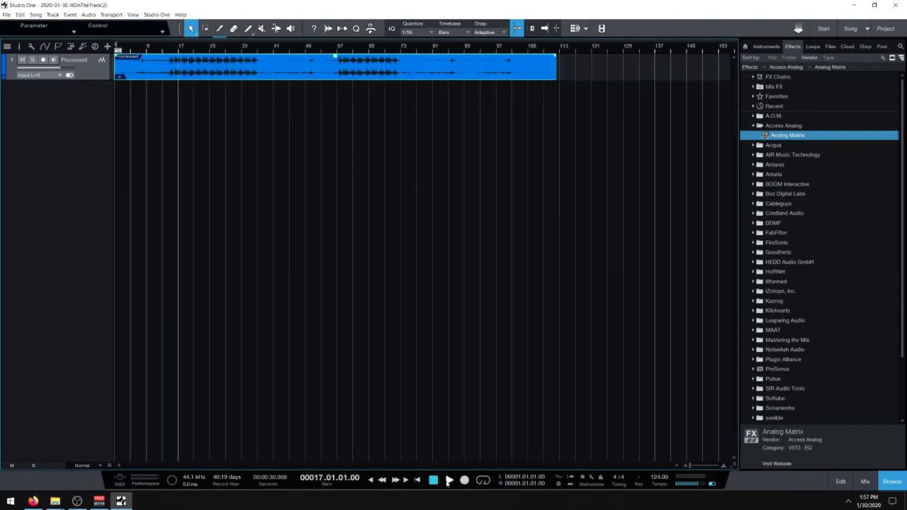
pyautogui.click(449, 481)
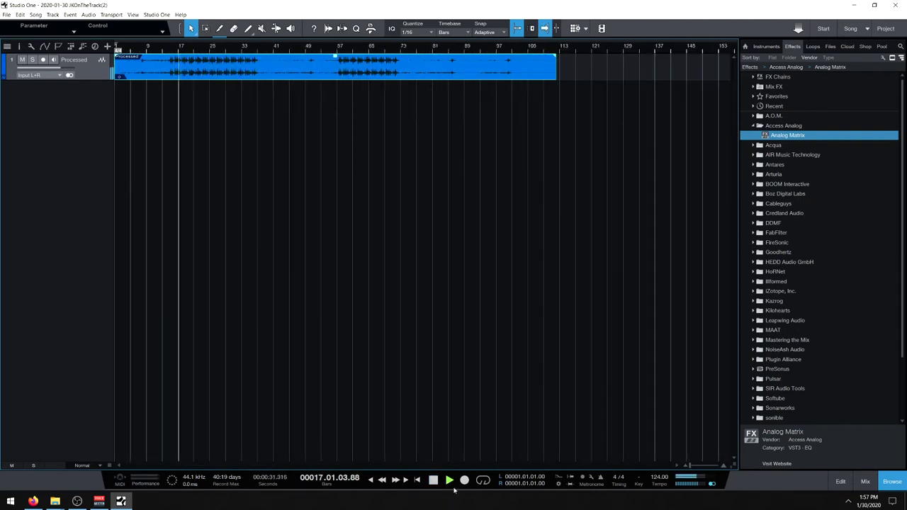
pyautogui.click(865, 482)
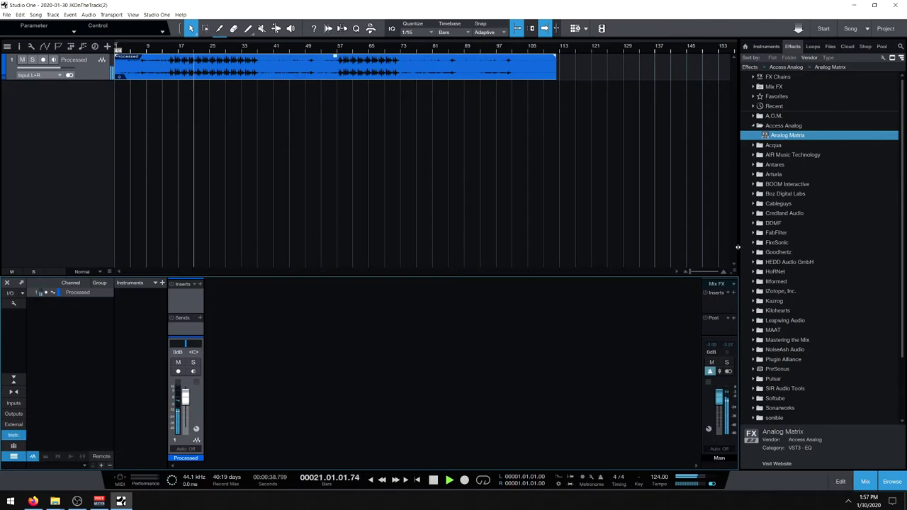
pyautogui.click(433, 480)
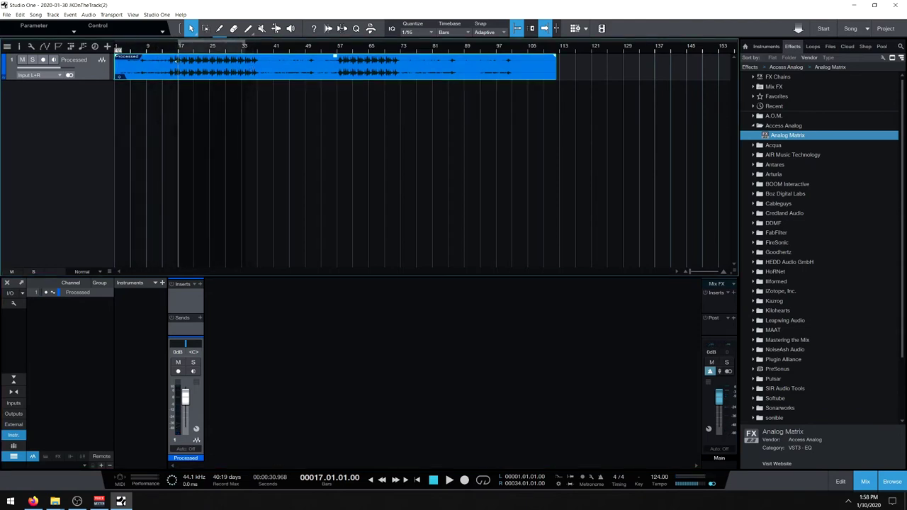
# - Loop playback from bar 17 to bar 34 and enlarge the mixer console
pyautogui.click(481, 481)
pyautogui.moveTo(565, 275); pyautogui.dragTo(561, 240)
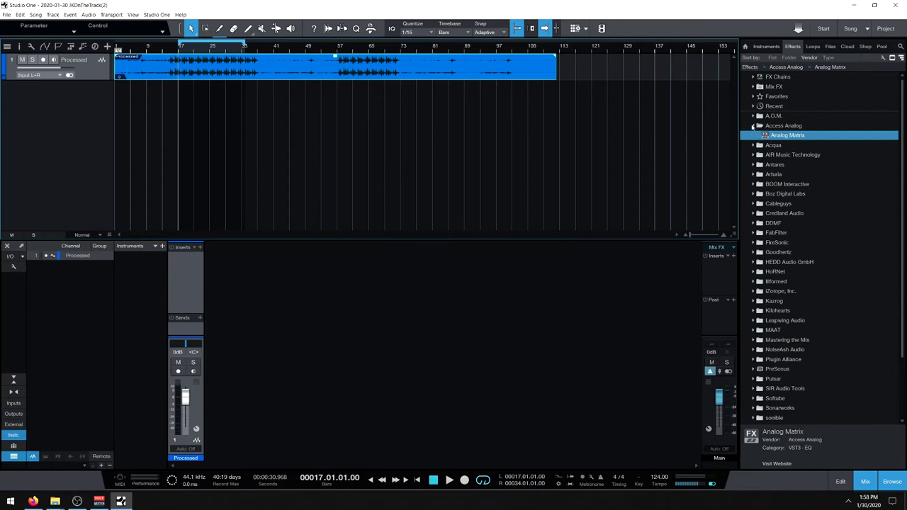
# - Insert FabFilter Pro-L 2 on the Main output channel
pyautogui.press('Left')
pyautogui.press('Left')
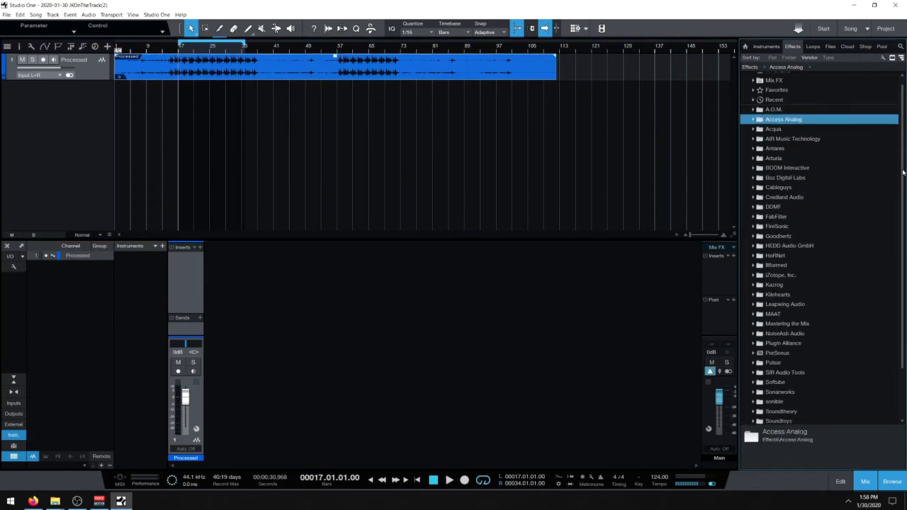
pyautogui.scroll(-1, 901, 179)
pyautogui.scroll(-1, 899, 188)
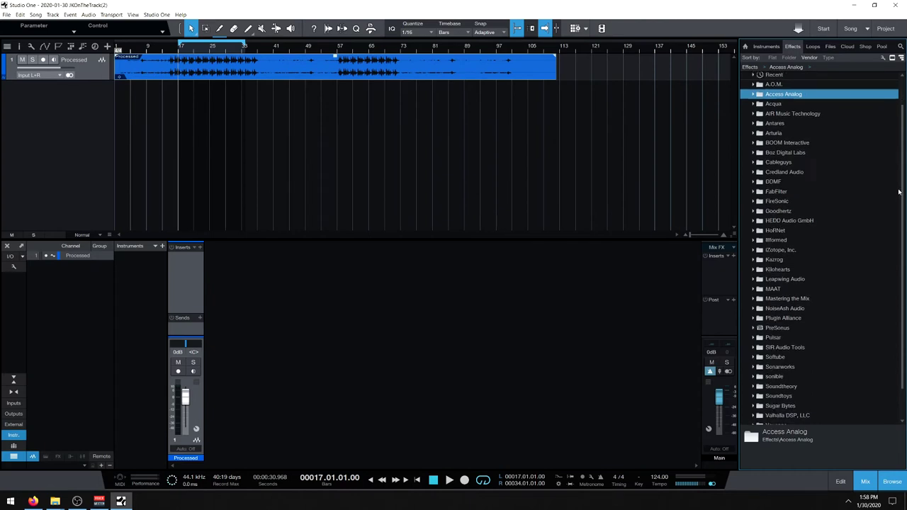
pyautogui.click(753, 192)
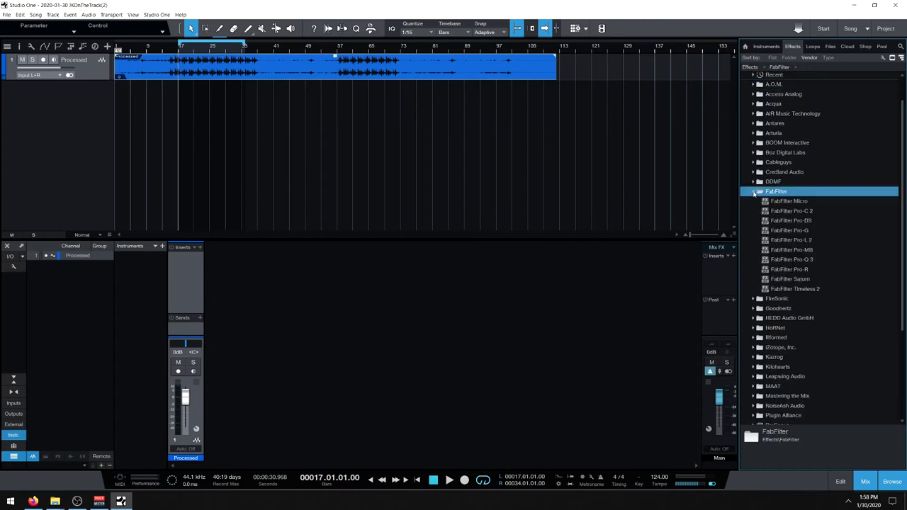
pyautogui.moveTo(802, 243); pyautogui.dragTo(712, 276)
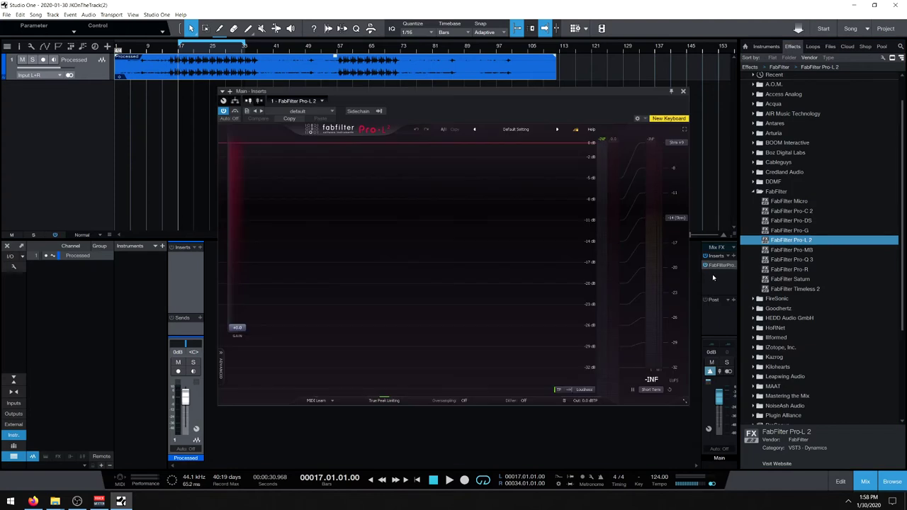
pyautogui.click(754, 192)
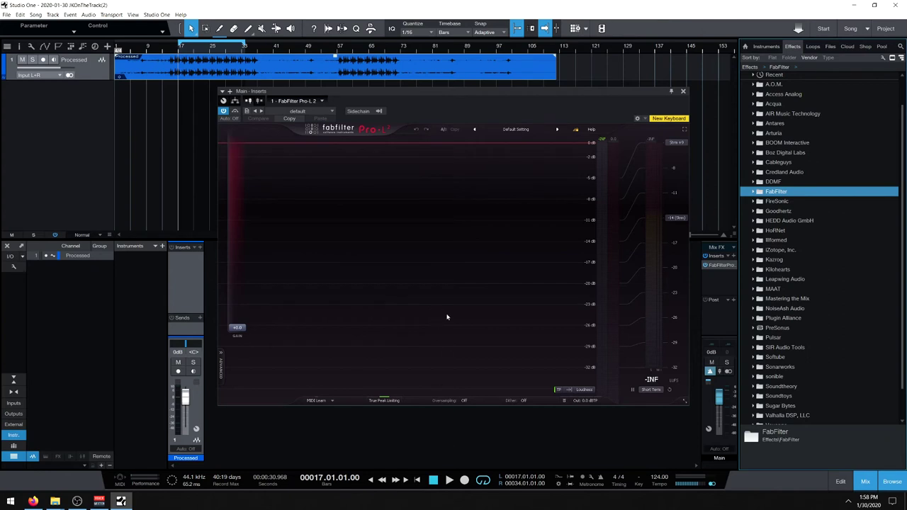
# - While the loop plays, set the Pro-L 2 oversampling to 4x and its gain to about +0.96 dB
pyautogui.click(450, 480)
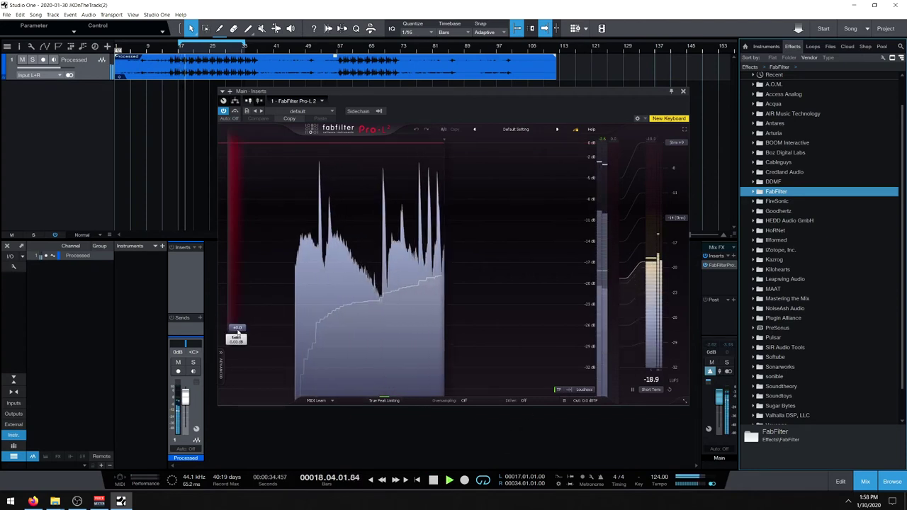
pyautogui.click(465, 400)
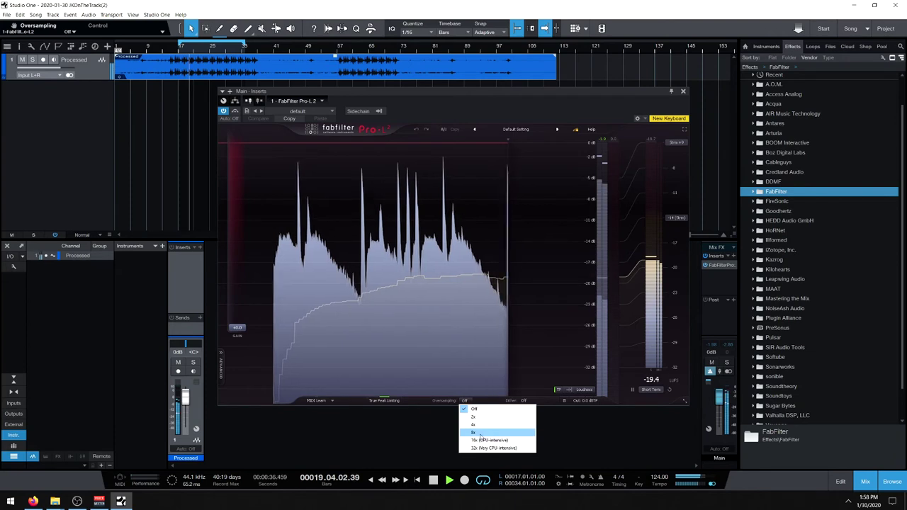
pyautogui.click(474, 425)
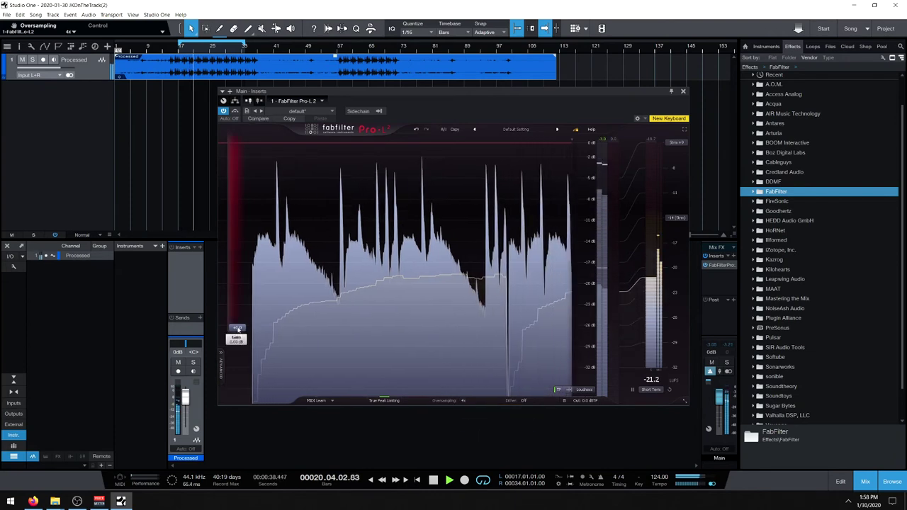
pyautogui.moveTo(238, 329); pyautogui.dragTo(238, 312)
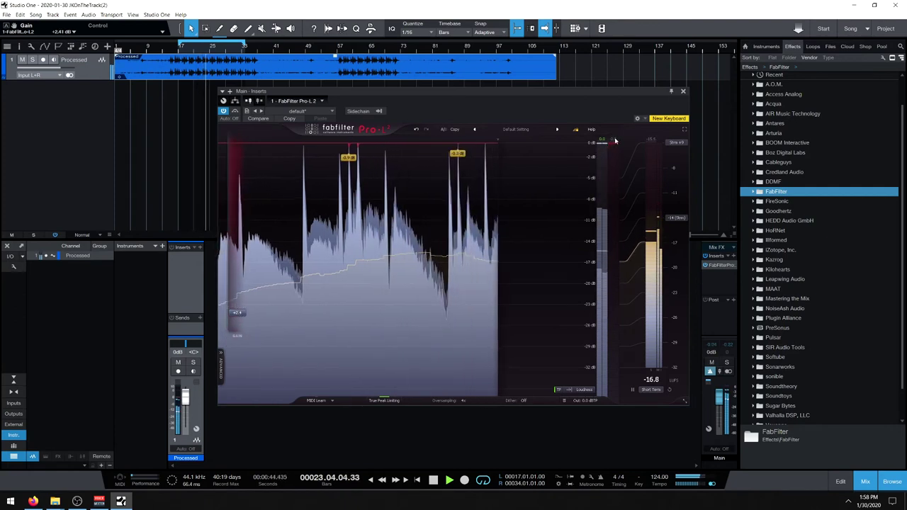
pyautogui.moveTo(237, 314); pyautogui.dragTo(237, 327)
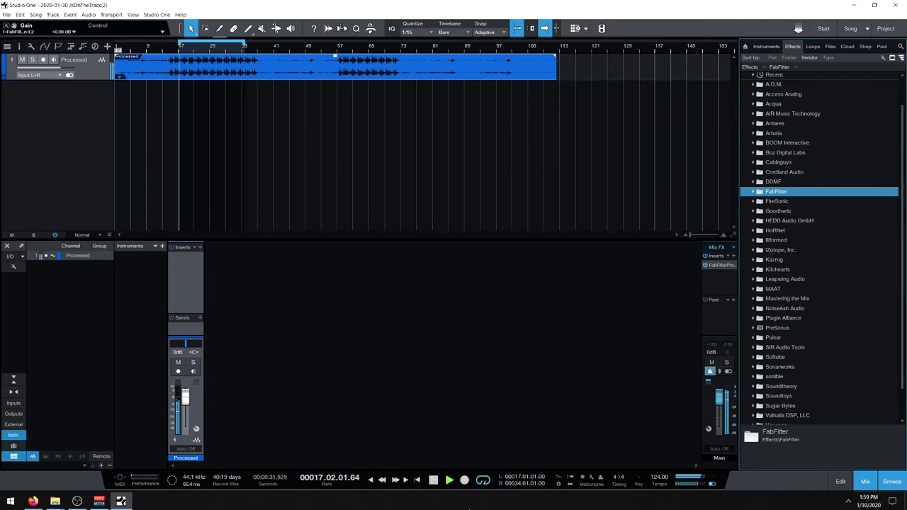
pyautogui.click(435, 479)
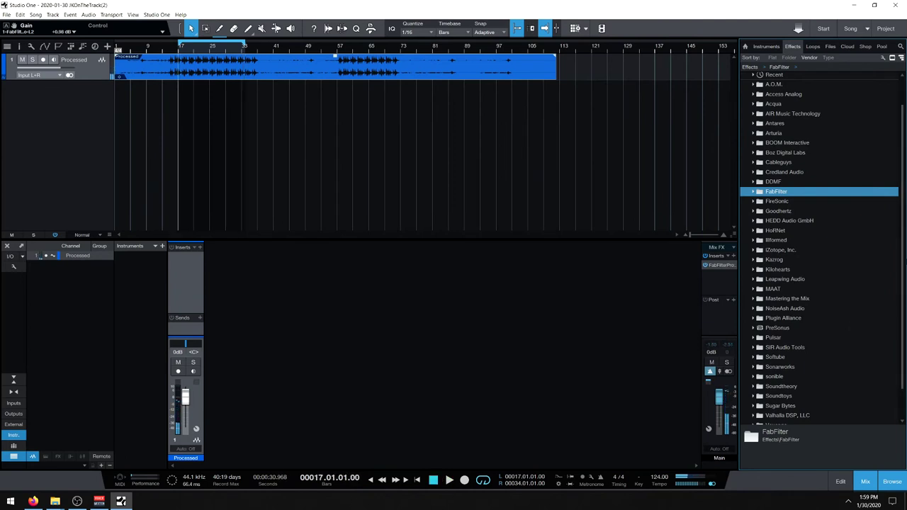
# - Insert the SIR Audio Tools StandardCLIP effect on the Main output channel after FabFilter Pro-L 2
pyautogui.scroll(-1, 902, 260)
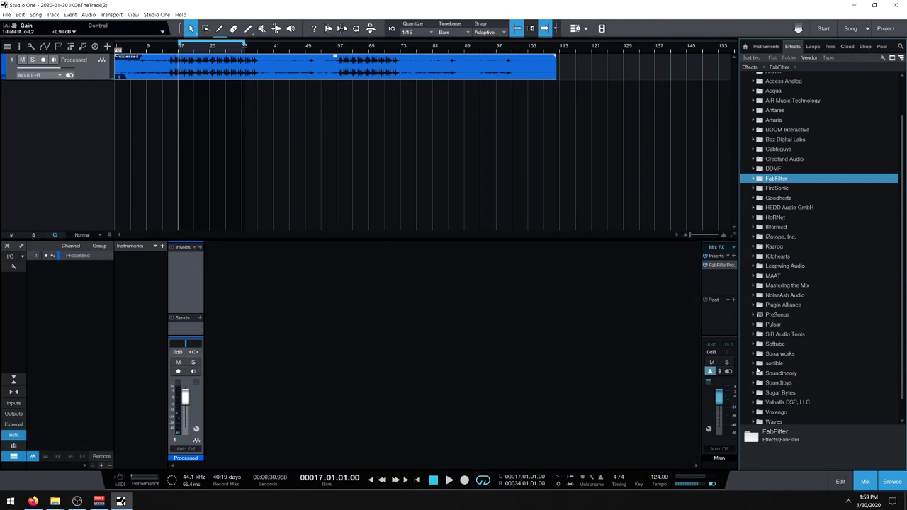
pyautogui.click(755, 335)
pyautogui.click(776, 345)
pyautogui.moveTo(776, 345); pyautogui.dragTo(719, 281)
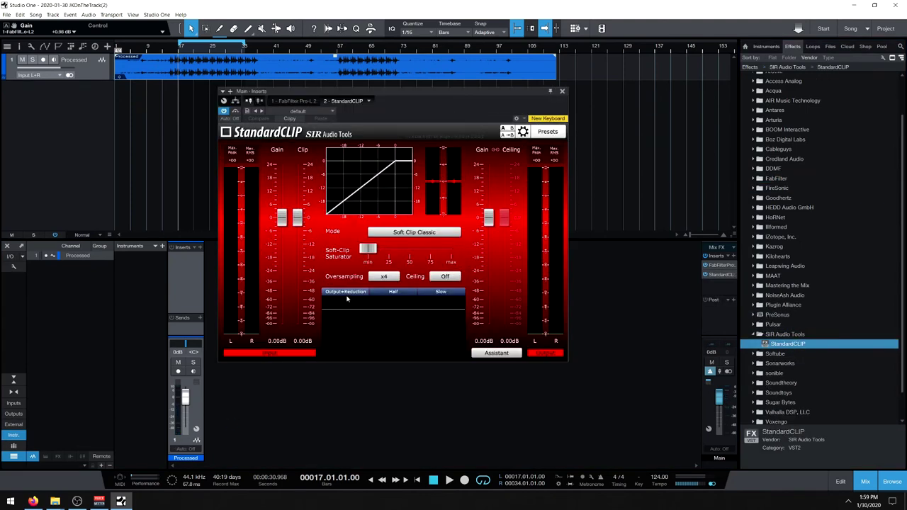
# - While the loop plays, set the StandardCLIP mode to Soft Clip Pro and its oversampling to x32
pyautogui.click(451, 482)
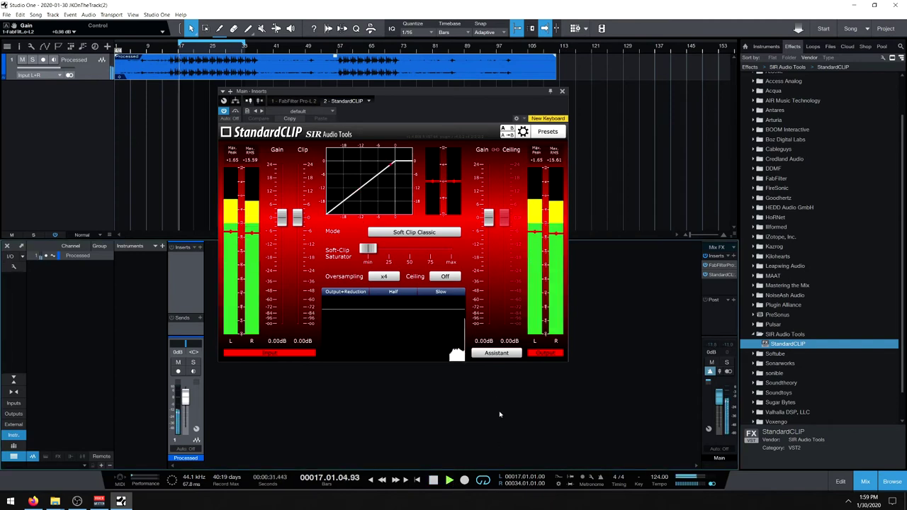
pyautogui.click(414, 232)
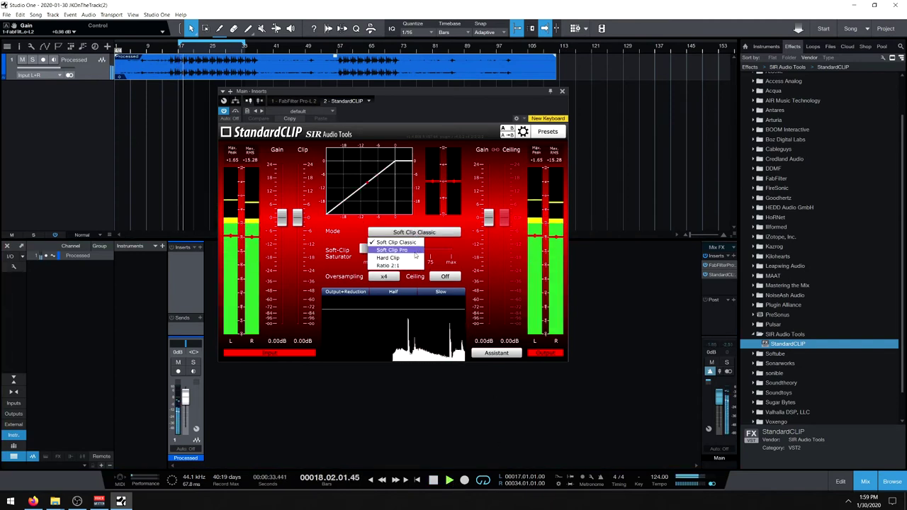
pyautogui.click(387, 256)
pyautogui.click(383, 276)
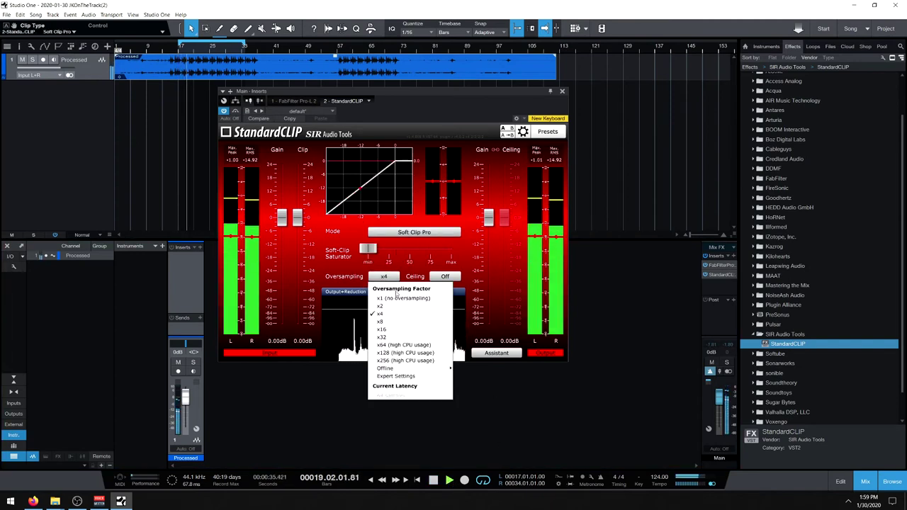
pyautogui.click(383, 338)
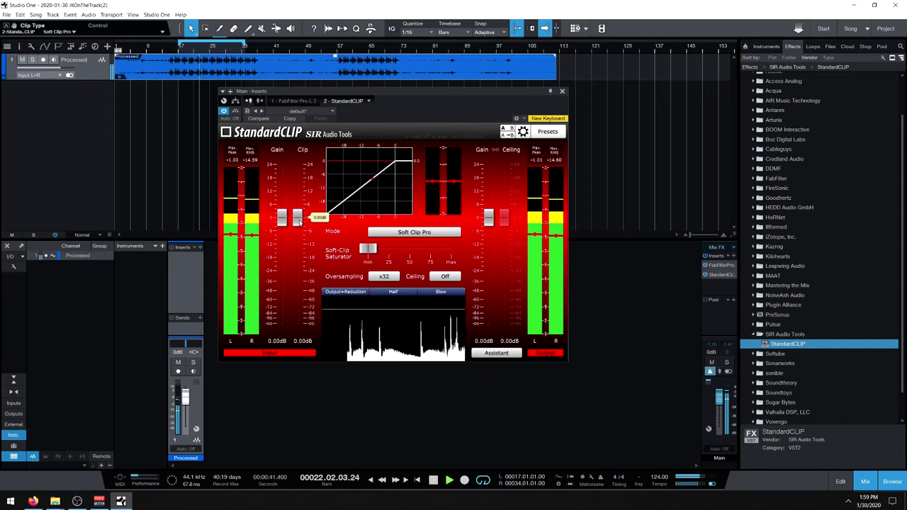
# - Adjust the StandardCLIP clip level by ear to -1.60 dB and close its window
pyautogui.moveTo(299, 222)
pyautogui.moveTo(300, 222); pyautogui.dragTo(300, 225)
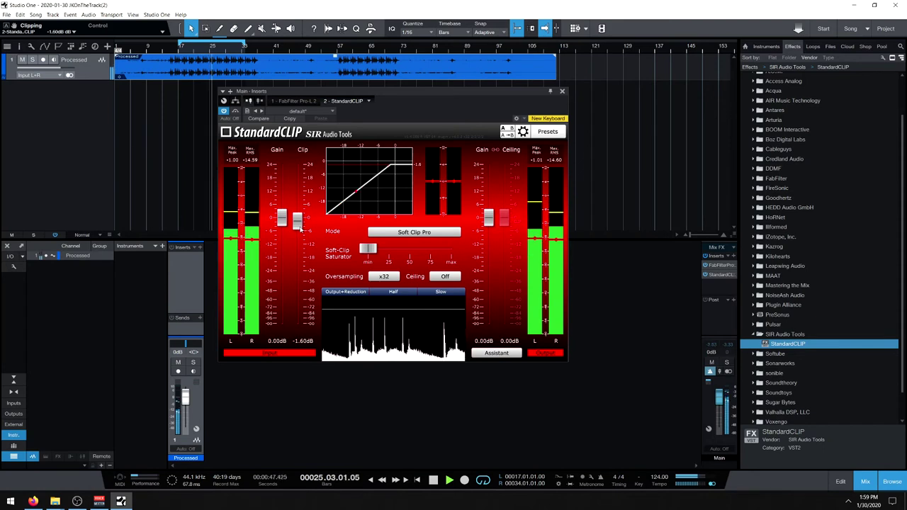
pyautogui.moveTo(300, 225)
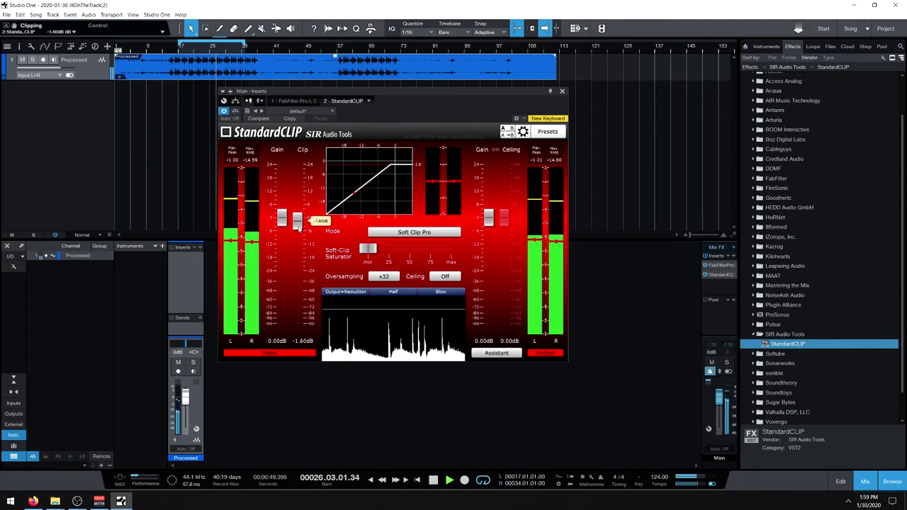
pyautogui.scroll(-4, 300, 225)
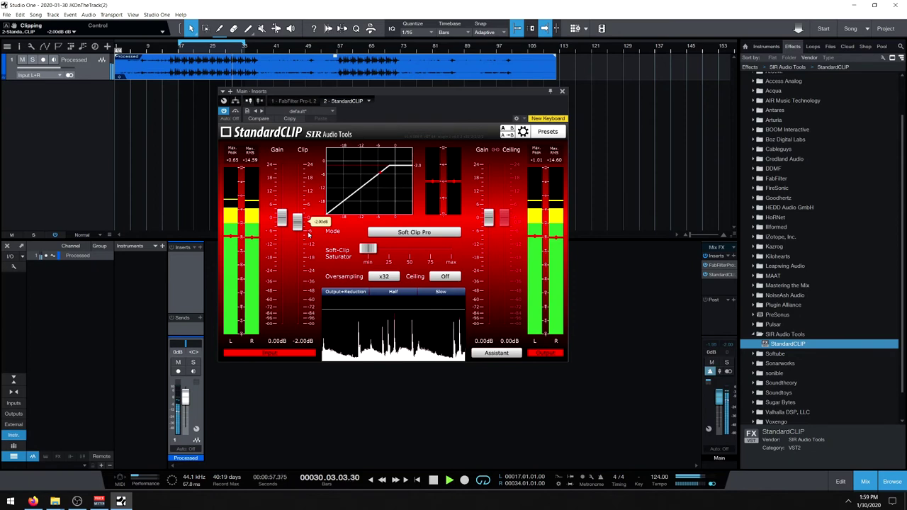
pyautogui.moveTo(297, 226); pyautogui.dragTo(297, 222)
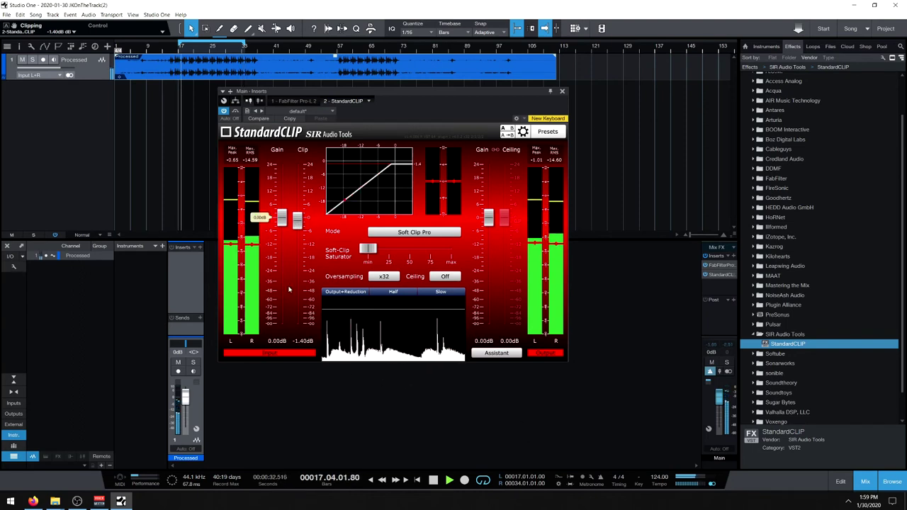
pyautogui.moveTo(296, 224)
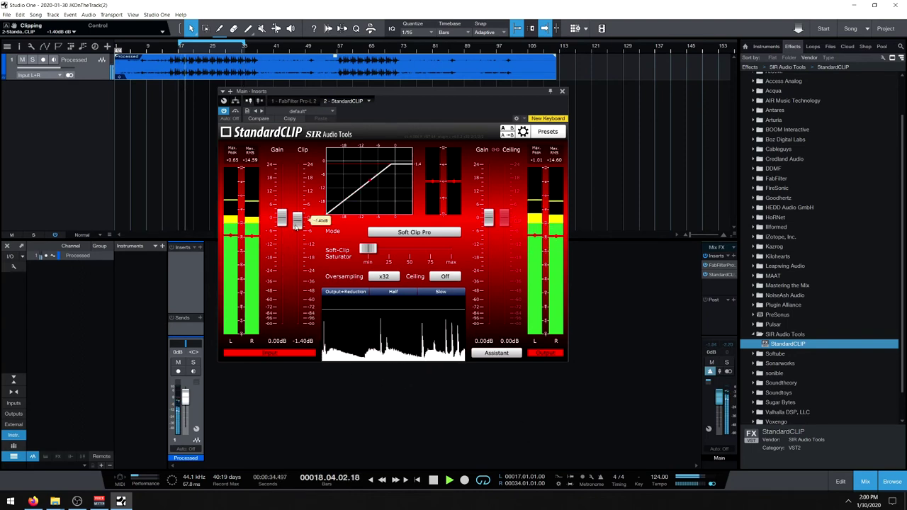
pyautogui.scroll(-4, 296, 224)
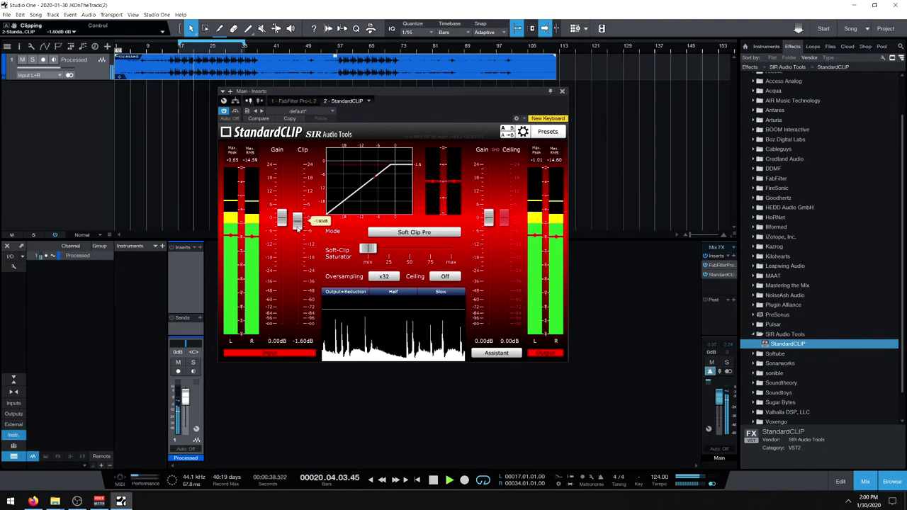
pyautogui.scroll(2, 297, 224)
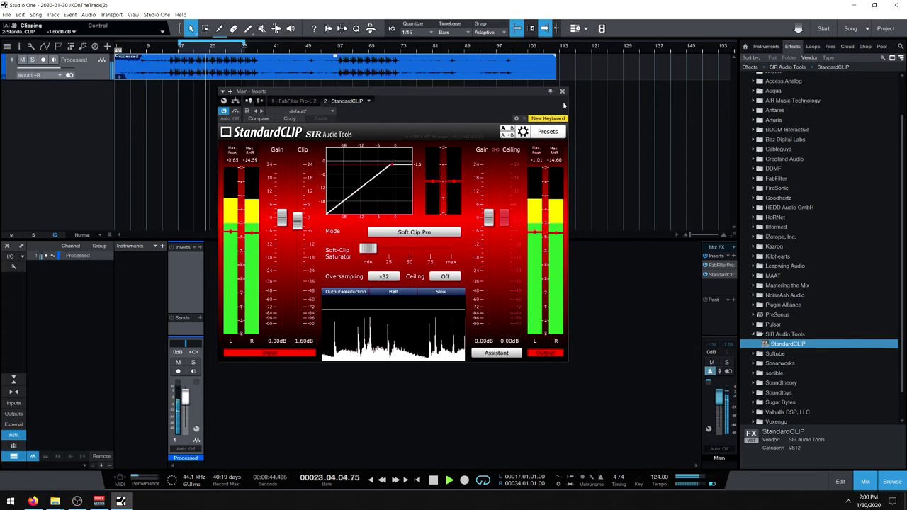
pyautogui.click(603, 439)
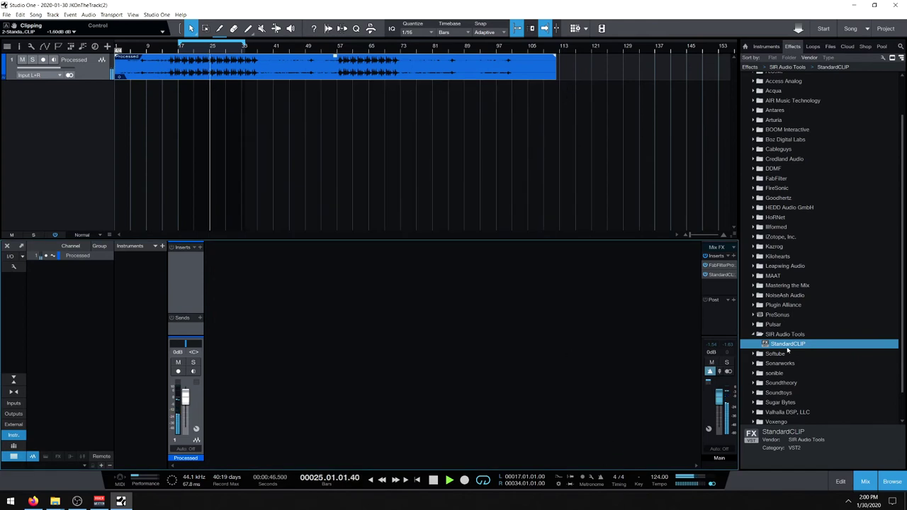
# - Insert the Softube Weiss MM-1 Mastering Maximizer on the Main output channel after StandardCLIP
pyautogui.click(756, 334)
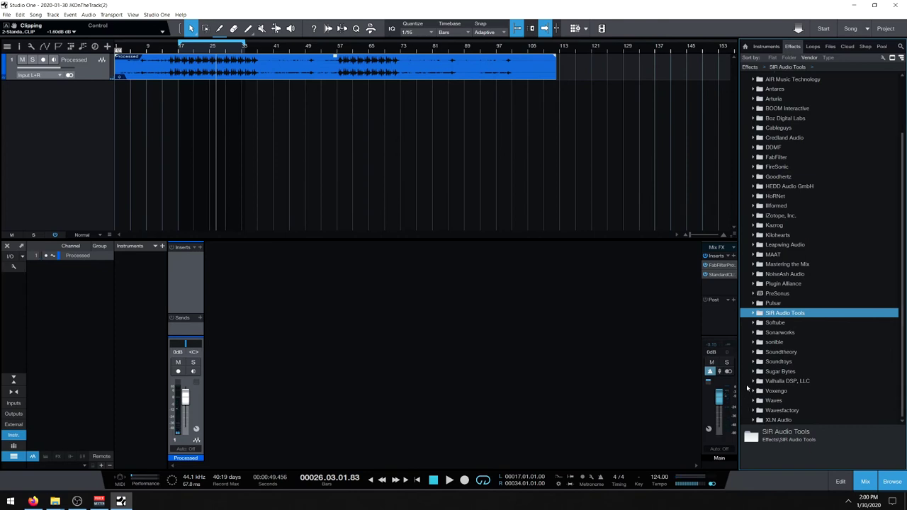
pyautogui.click(754, 323)
pyautogui.click(754, 323)
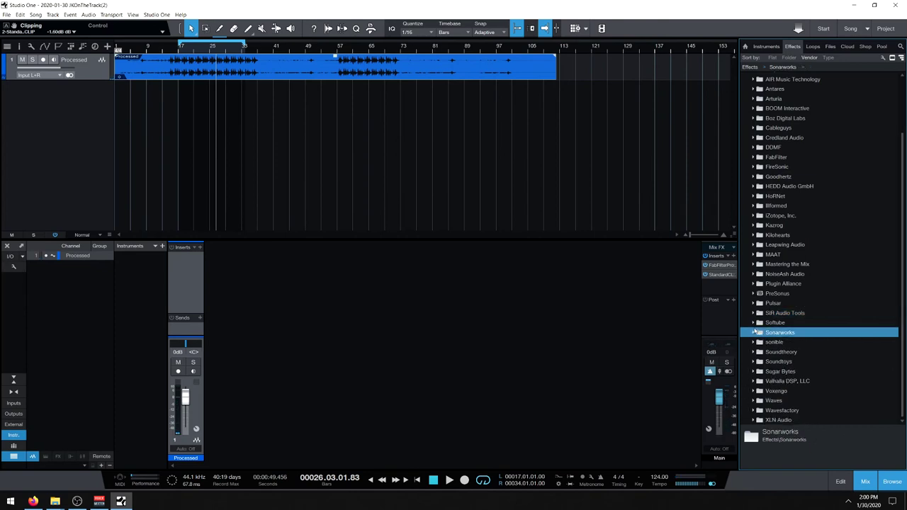
pyautogui.click(754, 323)
pyautogui.moveTo(795, 345); pyautogui.dragTo(714, 284)
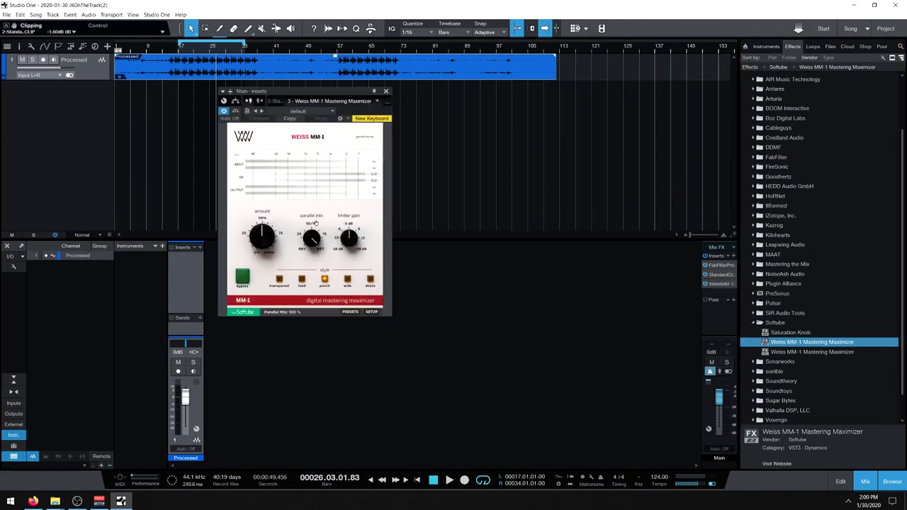
# - Play the loop from bar 17 and load the Loud and Clear preset in the Weiss MM-1
pyautogui.click(432, 480)
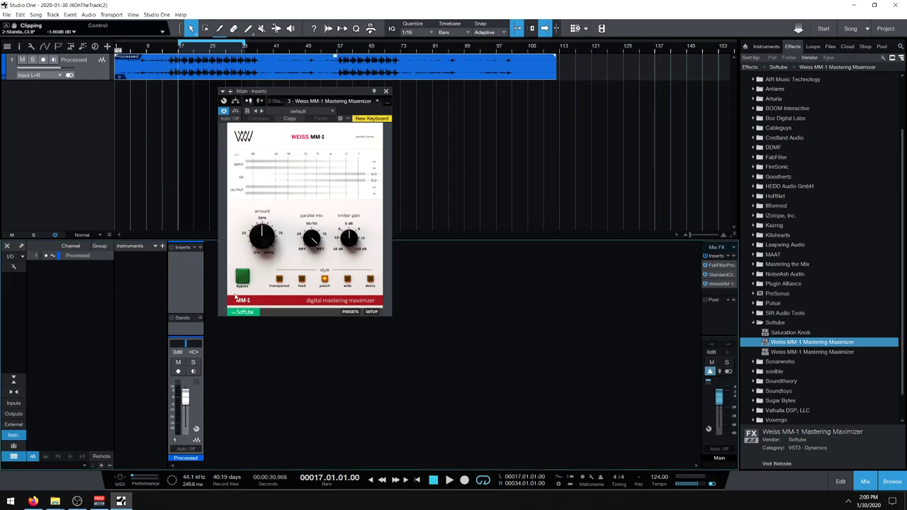
pyautogui.click(449, 480)
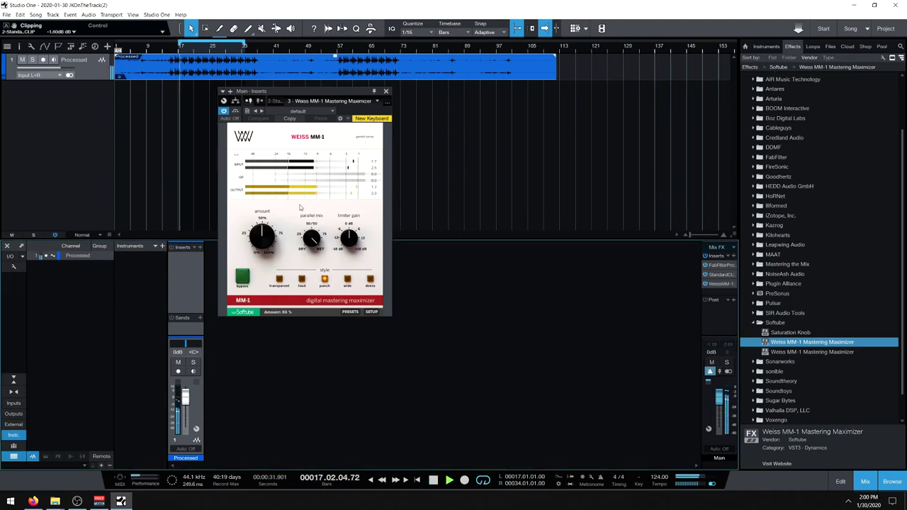
pyautogui.click(350, 311)
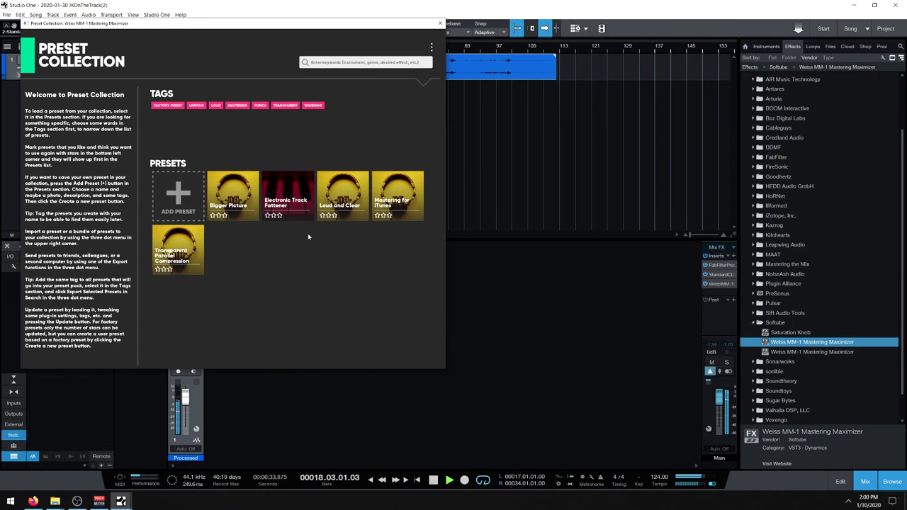
pyautogui.click(343, 193)
pyautogui.click(439, 23)
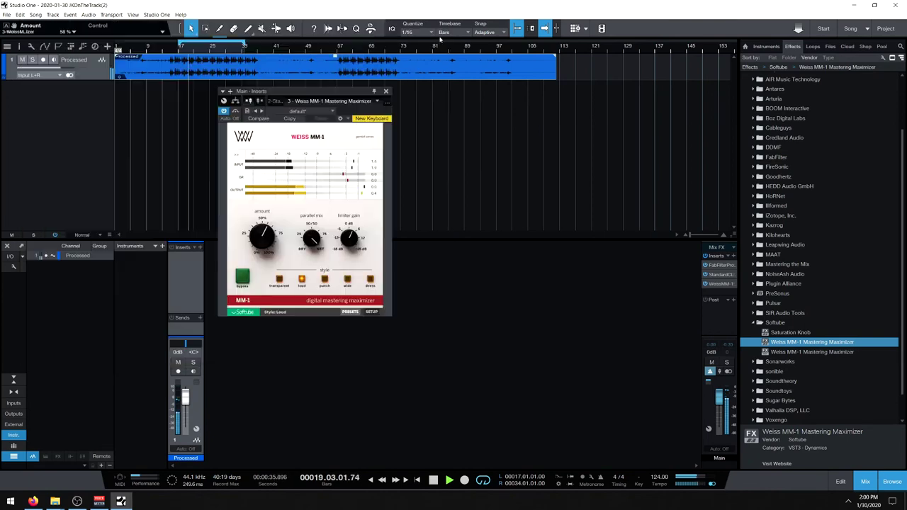
# - Set the Weiss MM-1 output trim to -1.0 dBFS, amount to 57 % and limiter gain to 4.9 dB
pyautogui.click(245, 188)
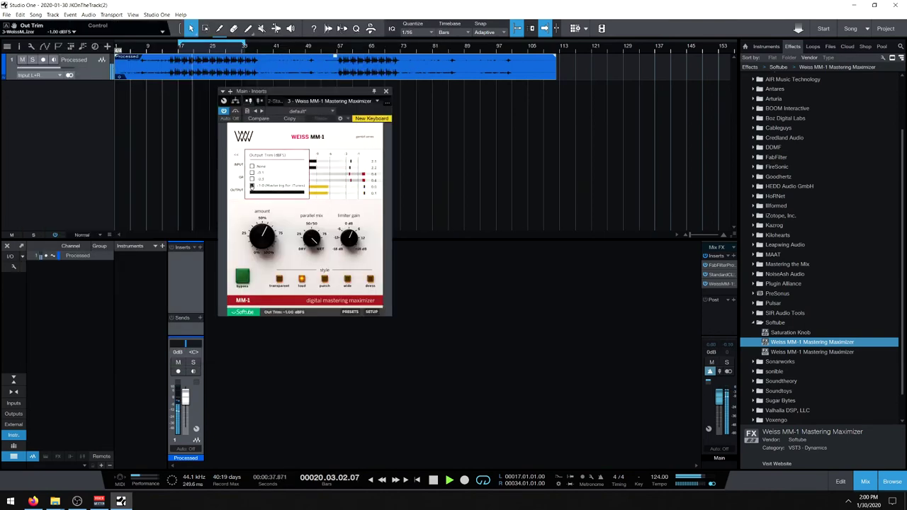
pyautogui.click(255, 187)
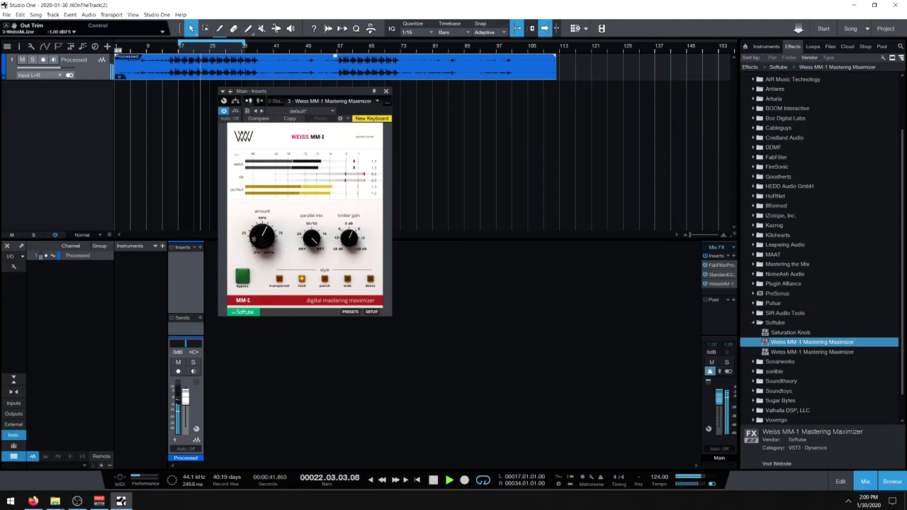
pyautogui.click(253, 240)
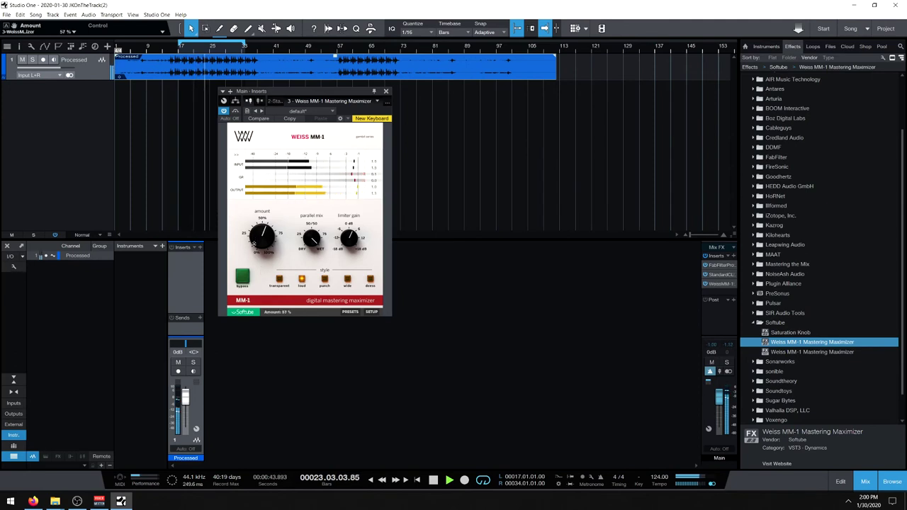
pyautogui.moveTo(347, 239); pyautogui.dragTo(346, 231)
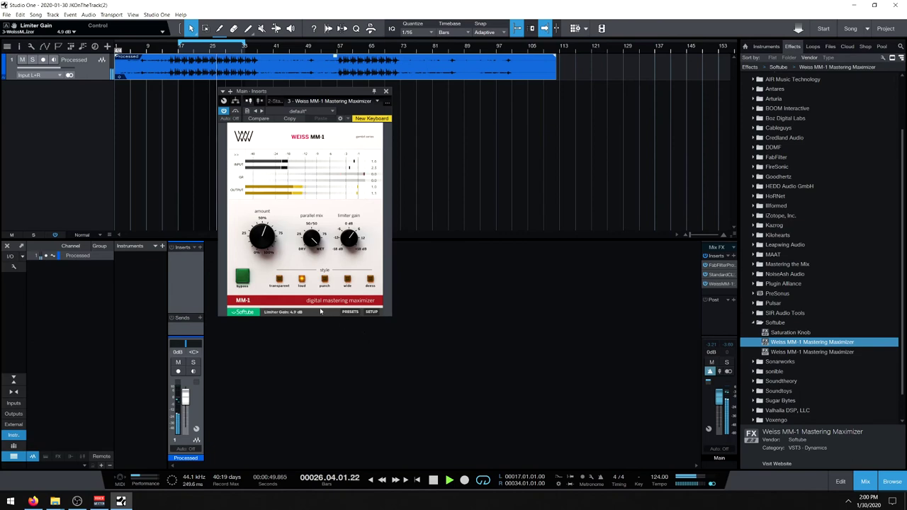
# - Audition the Weiss MM-1 amount at 70 % and 0 %, settle on 61 %, and close its window
pyautogui.moveTo(261, 241); pyautogui.dragTo(260, 229)
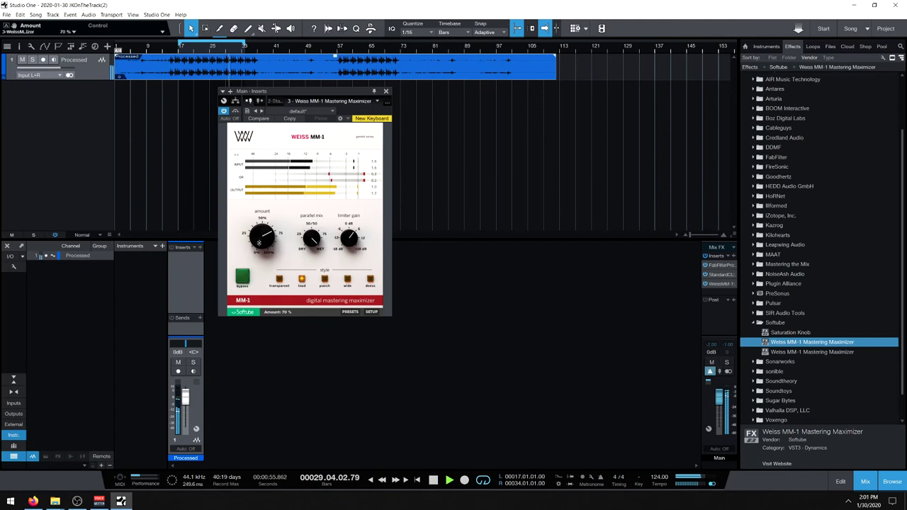
pyautogui.moveTo(259, 245); pyautogui.dragTo(259, 246)
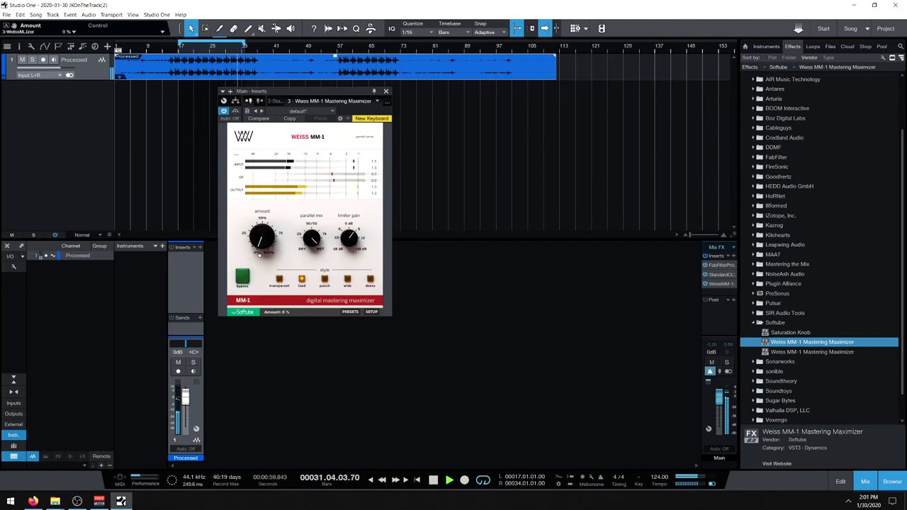
pyautogui.hotkey('ctrl', 'z')
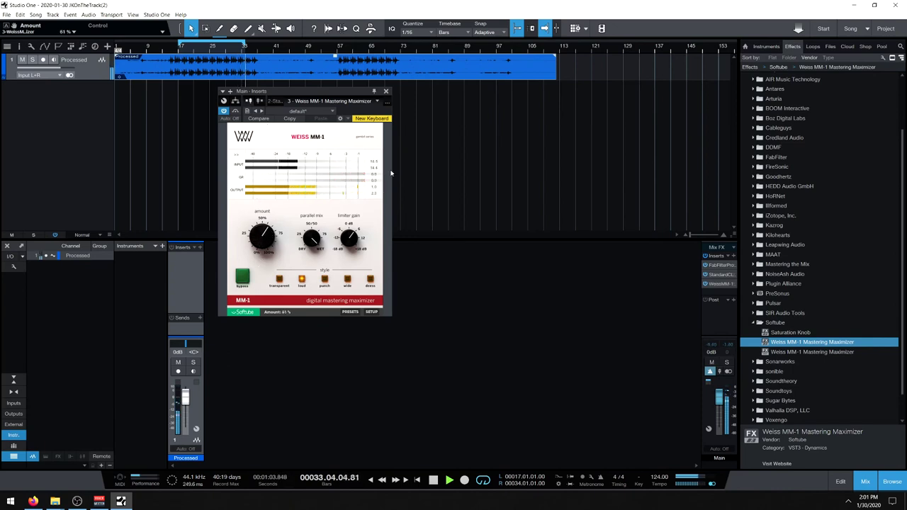
pyautogui.hotkey('ctrl', 'w')
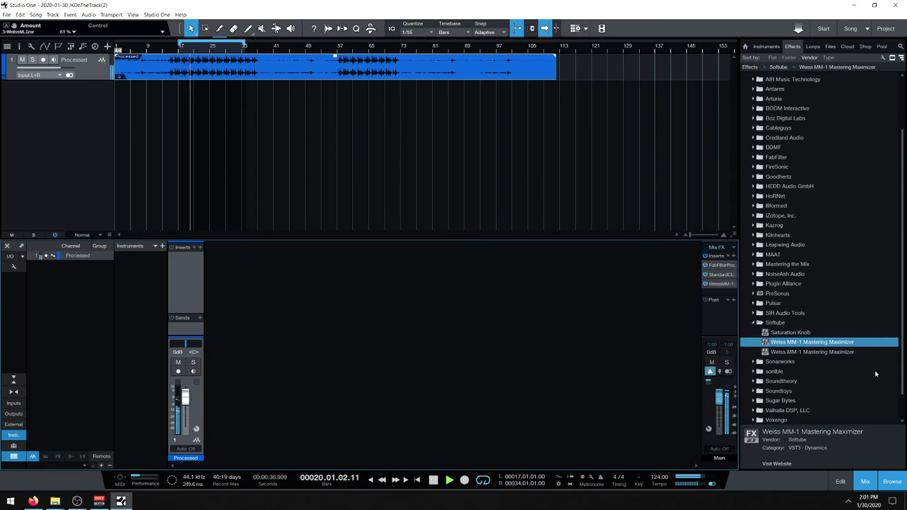
# - Insert the Voxengo SPAN Plus analyzer last on the Main output channel, check the spectrum, and close its window
pyautogui.scroll(-1, 886, 390)
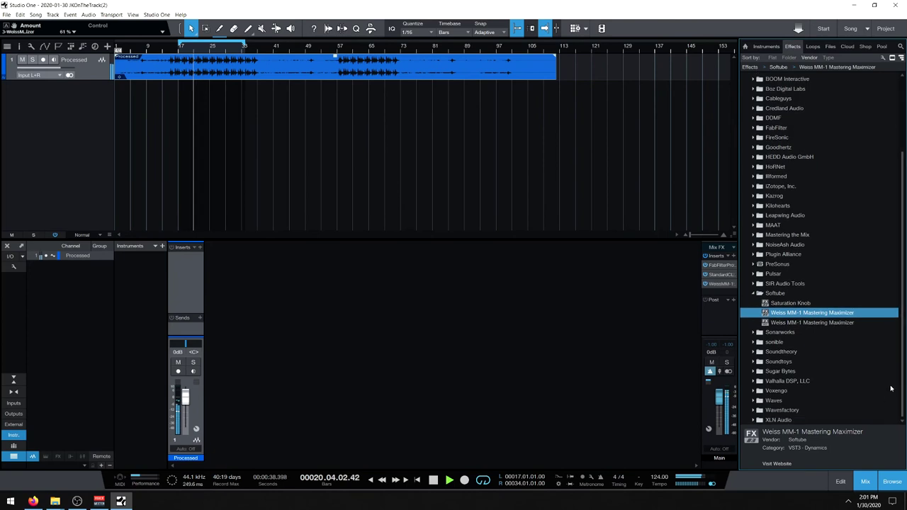
pyautogui.click(752, 390)
pyautogui.click(783, 401)
pyautogui.moveTo(783, 401); pyautogui.dragTo(714, 295)
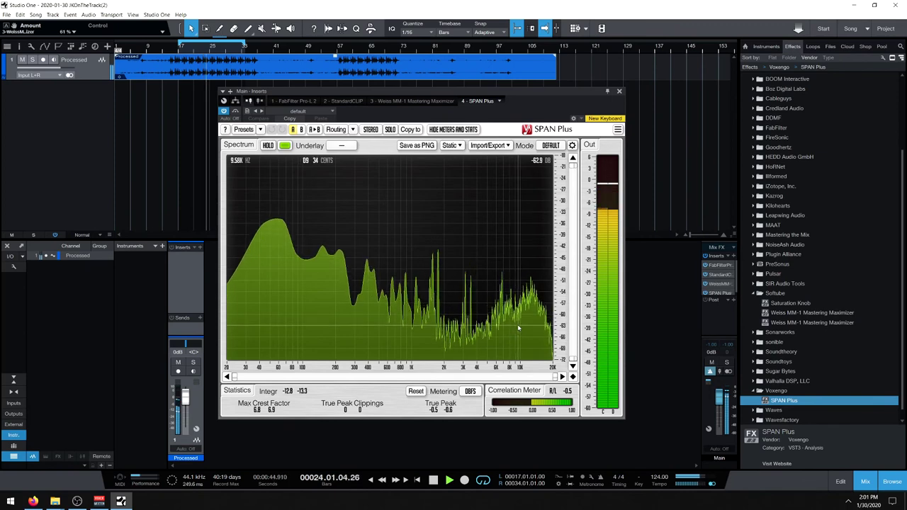
pyautogui.click(620, 93)
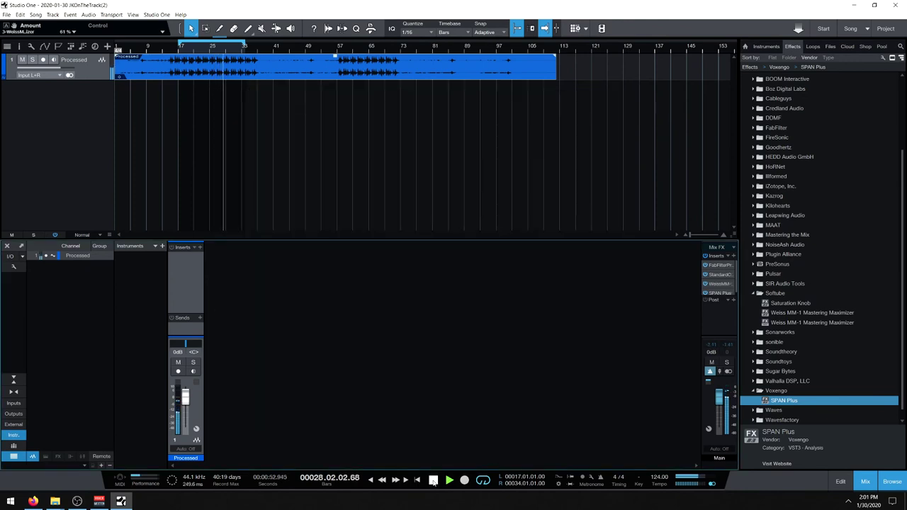
# - Stop playback and extend the loop range from bar 1 to the end of the Processed event
pyautogui.click(433, 480)
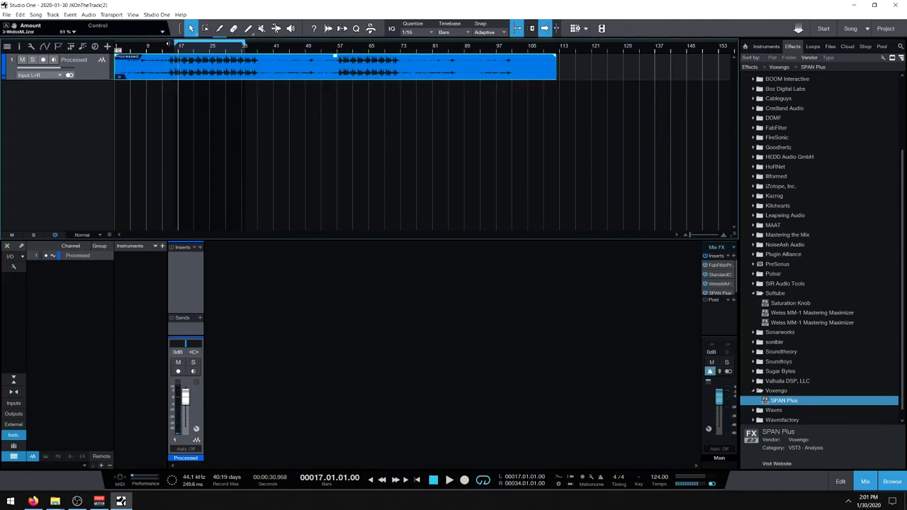
pyautogui.moveTo(179, 46); pyautogui.dragTo(116, 45)
pyautogui.moveTo(248, 44); pyautogui.dragTo(556, 47)
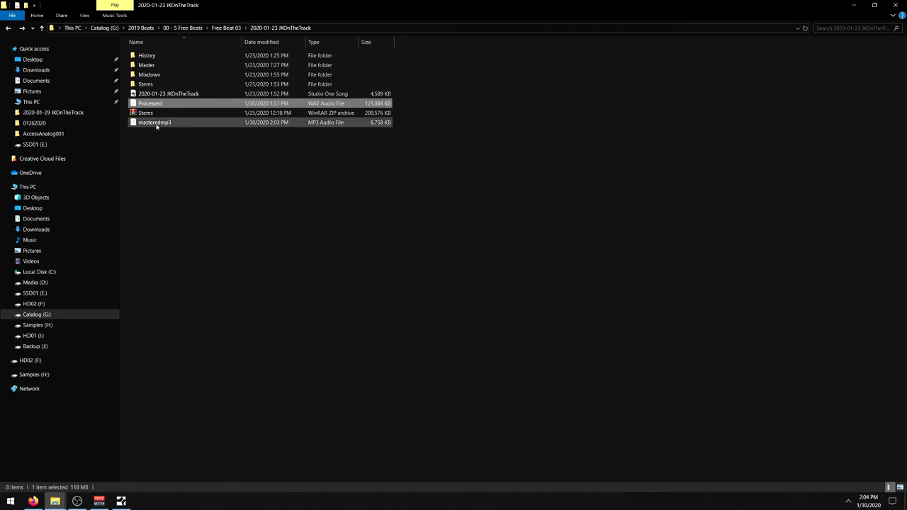
# - Import the masteredmp3 file from the JKOnTheTrack folder into the empty new song at bar 1
pyautogui.moveTo(157, 124); pyautogui.dragTo(119, 165)
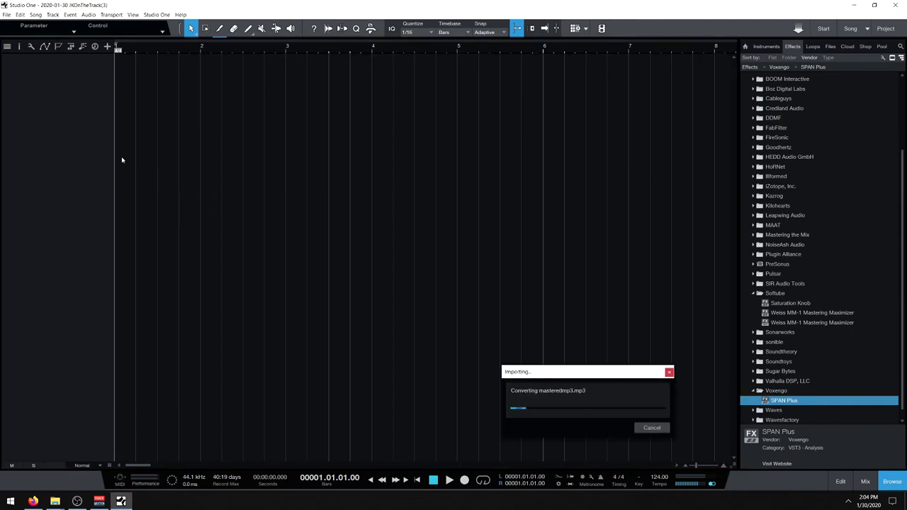
# - Import masteredmp3 from the 2020-01-23 JKOnTheTrack folder in Free Beat 03 onto a second track at bar 1
pyautogui.hotkey('shift', 'f')
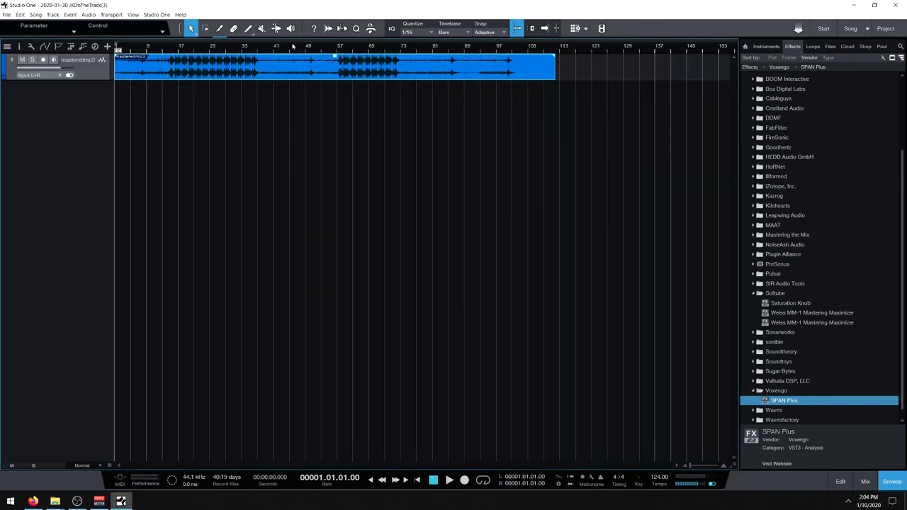
pyautogui.moveTo(54, 501)
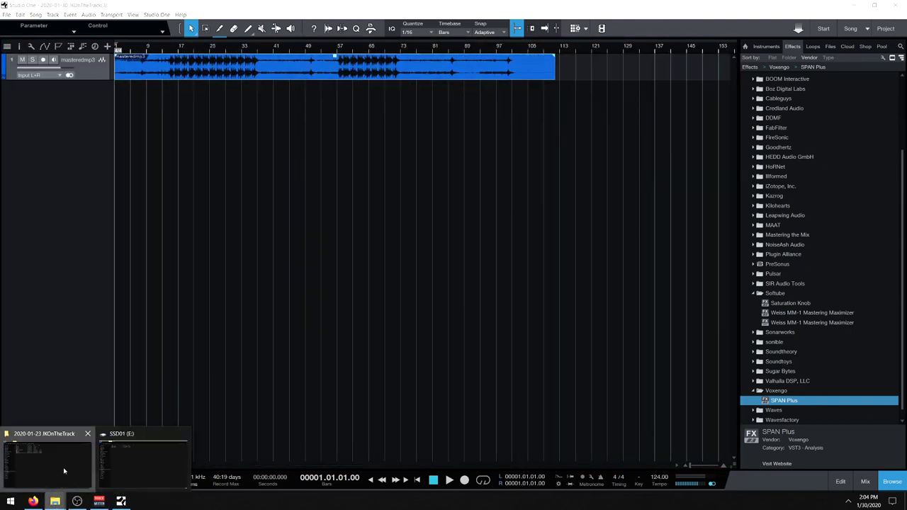
pyautogui.click(61, 471)
pyautogui.click(8, 28)
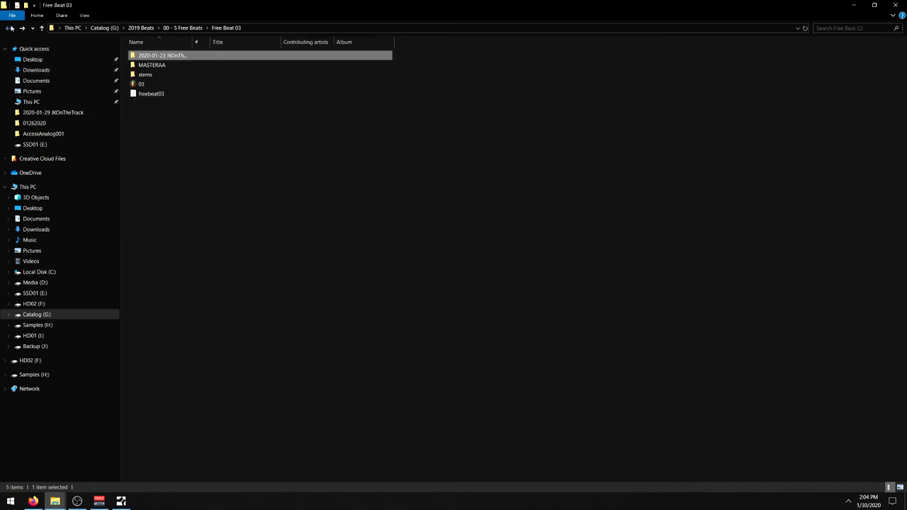
pyautogui.doubleClick(154, 66)
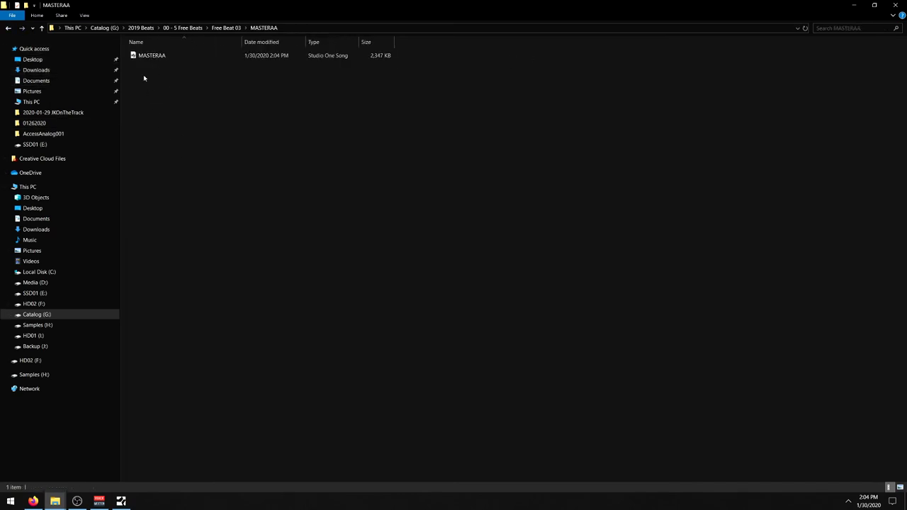
pyautogui.click(8, 27)
pyautogui.doubleClick(156, 55)
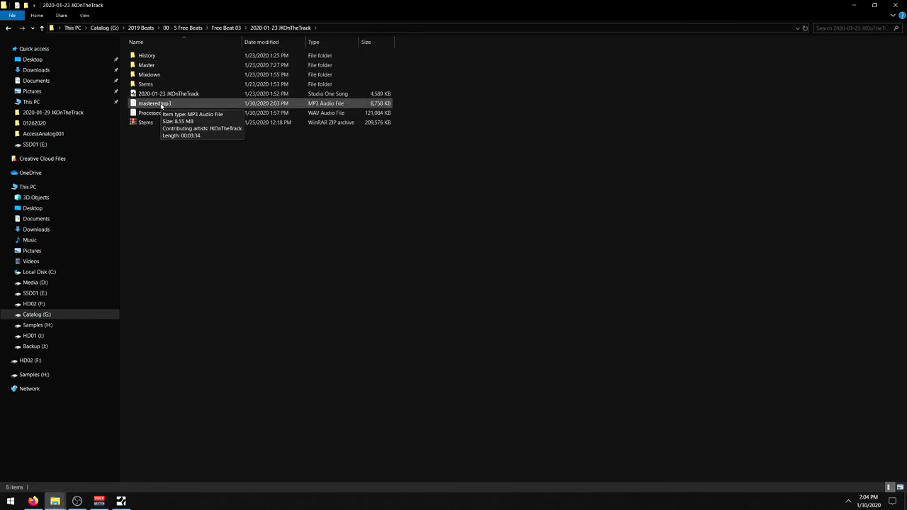
pyautogui.moveTo(161, 105); pyautogui.dragTo(119, 159)
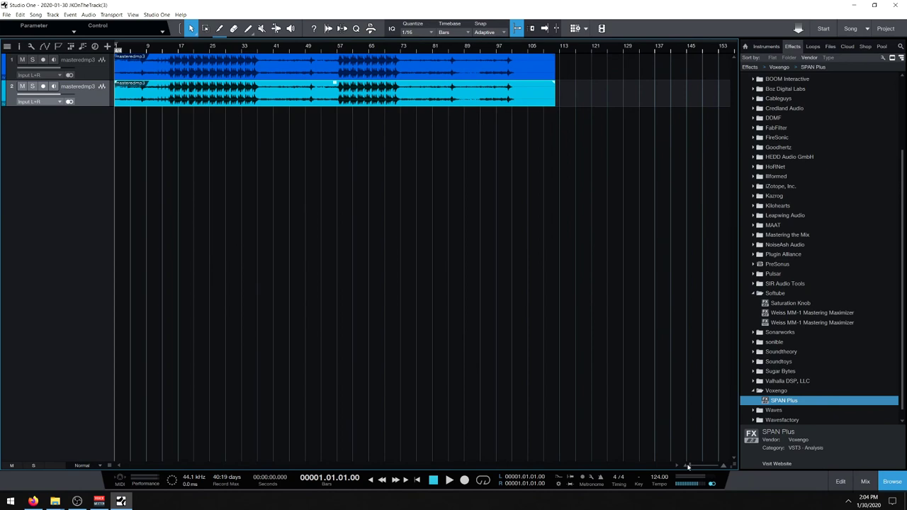
# - Enlarge both masteredmp3 tracks to show their waveforms in detail and start playback from bar 13
pyautogui.moveTo(99, 106); pyautogui.dragTo(99, 218)
pyautogui.moveTo(87, 81); pyautogui.dragTo(92, 202)
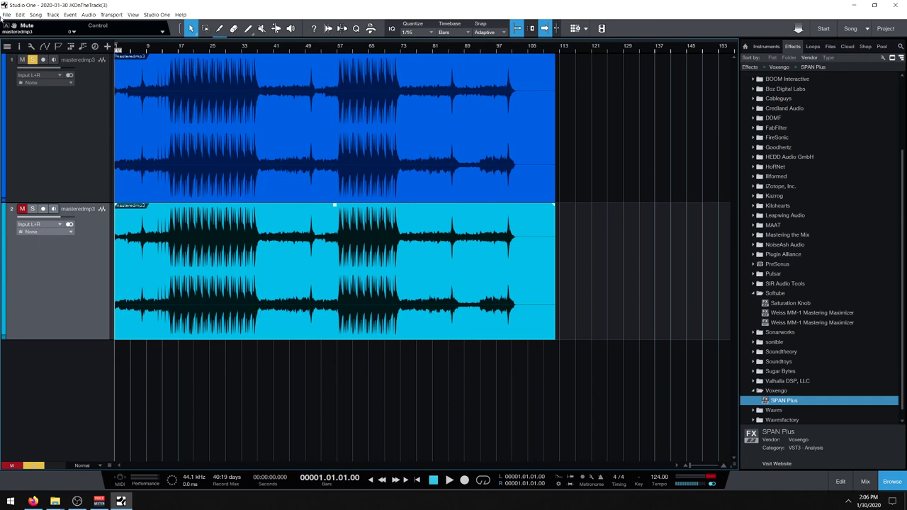
pyautogui.click(161, 52)
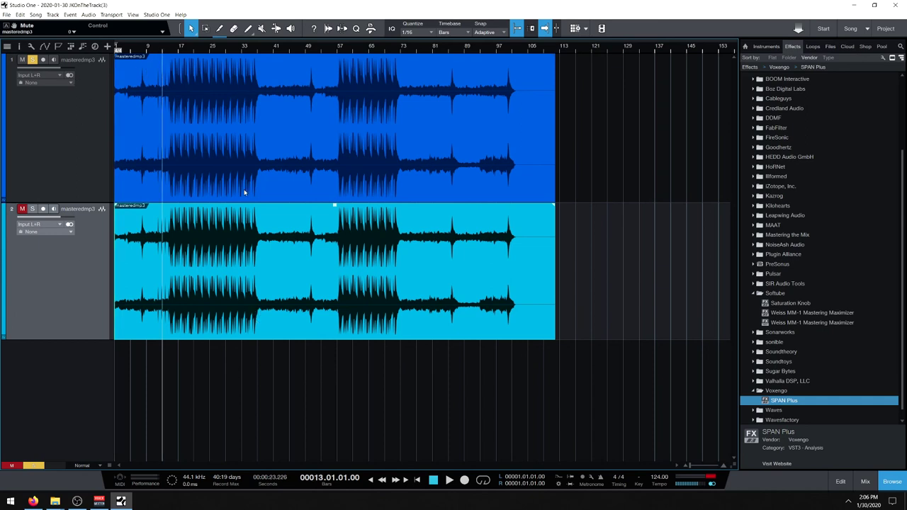
pyautogui.click(450, 481)
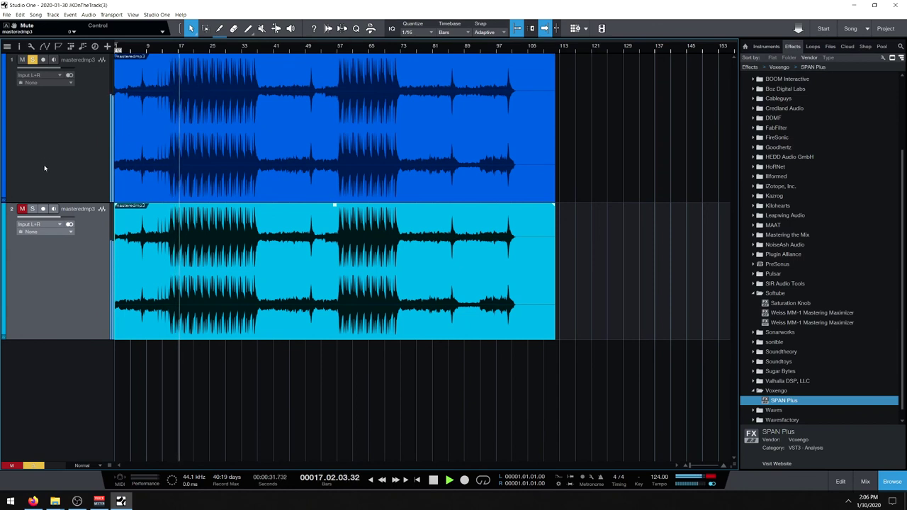
# - Compare the two masters by switching between them with the first track's mute and solo, and stop playback at bar 13
pyautogui.click(22, 61)
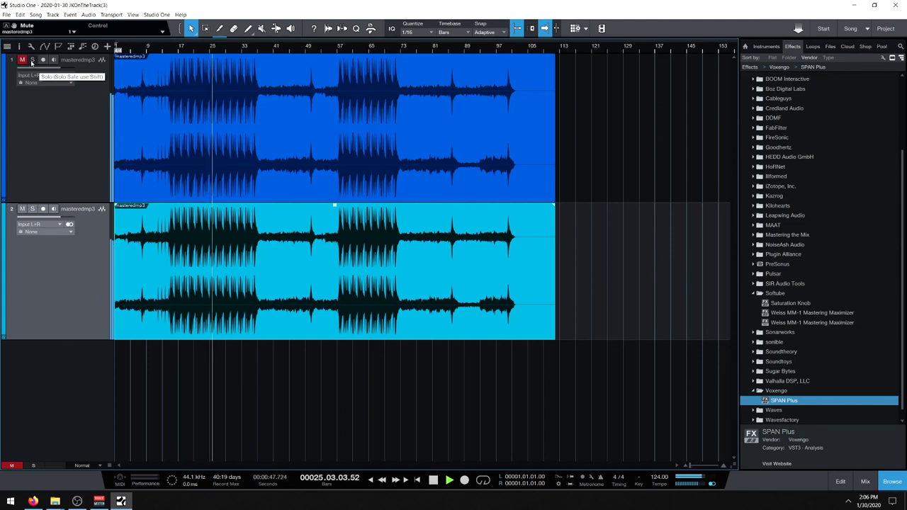
pyautogui.click(32, 61)
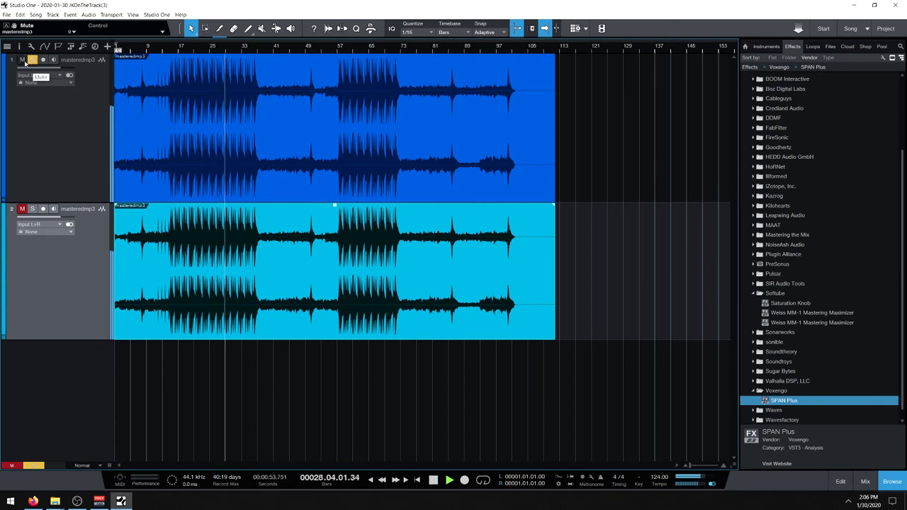
pyautogui.click(32, 60)
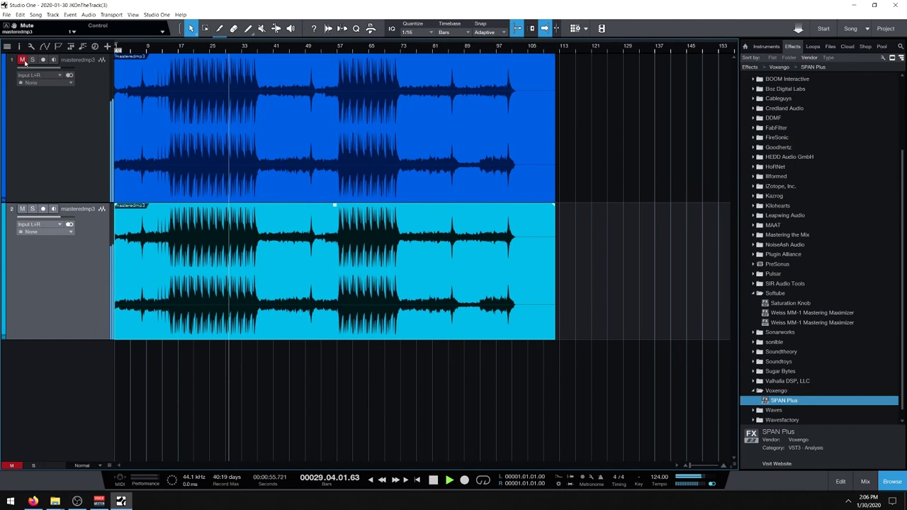
pyautogui.click(22, 60)
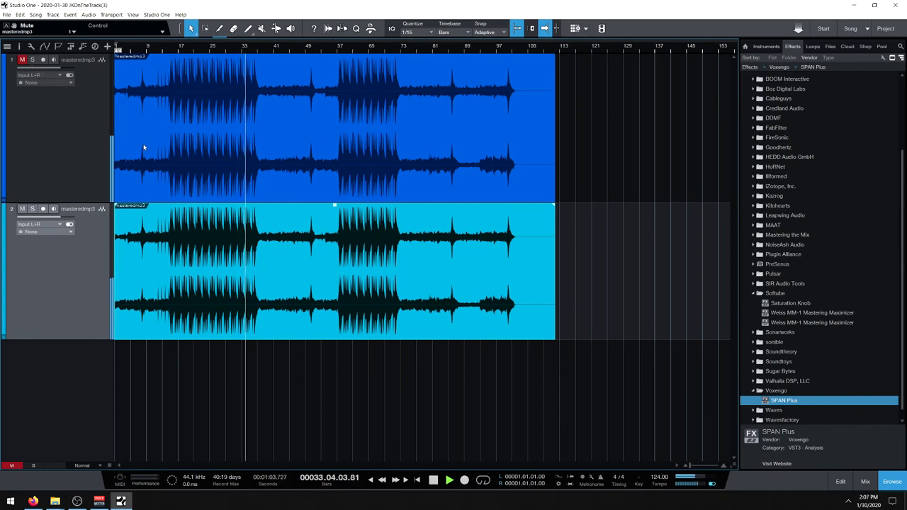
pyautogui.click(162, 99)
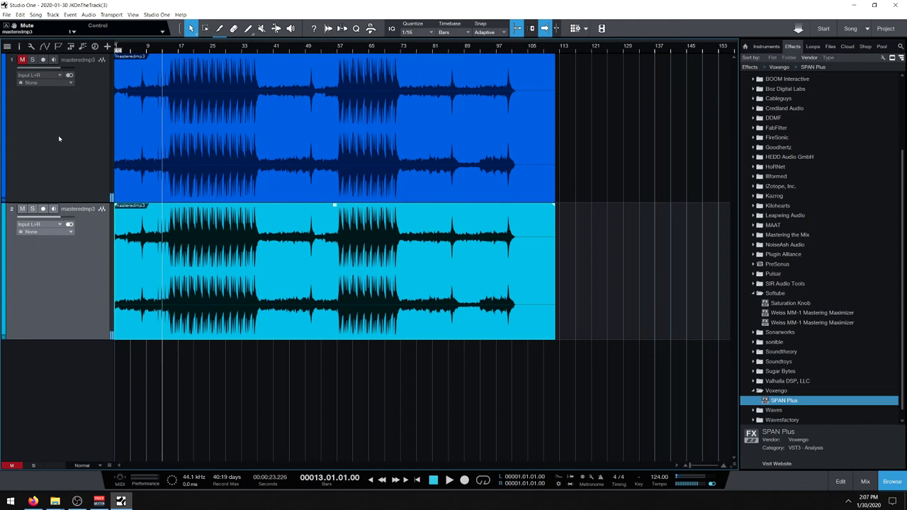